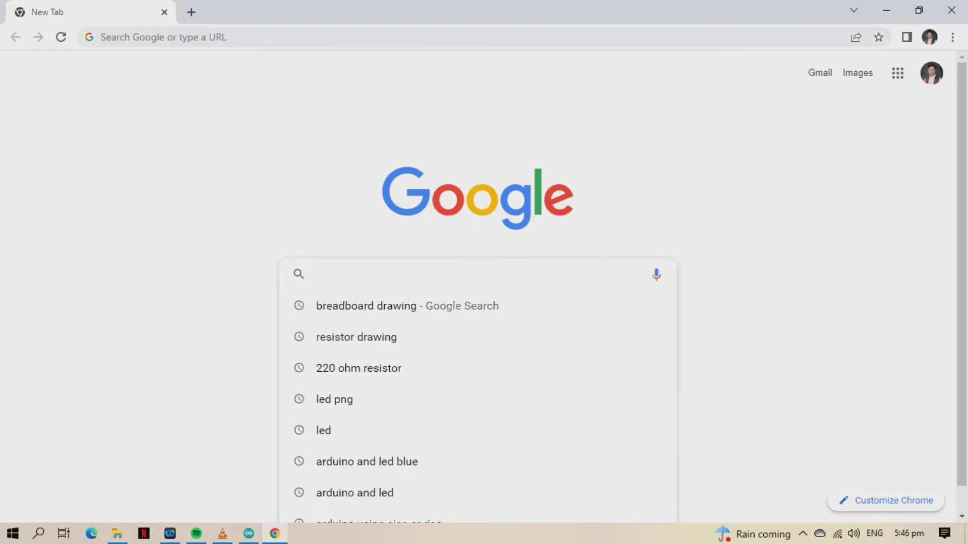
Search Google for "ch340 driver" and open the sparks.gogo.co.nz page with CH340 drivers for Windows, Mac and Linux.
text(CH340)
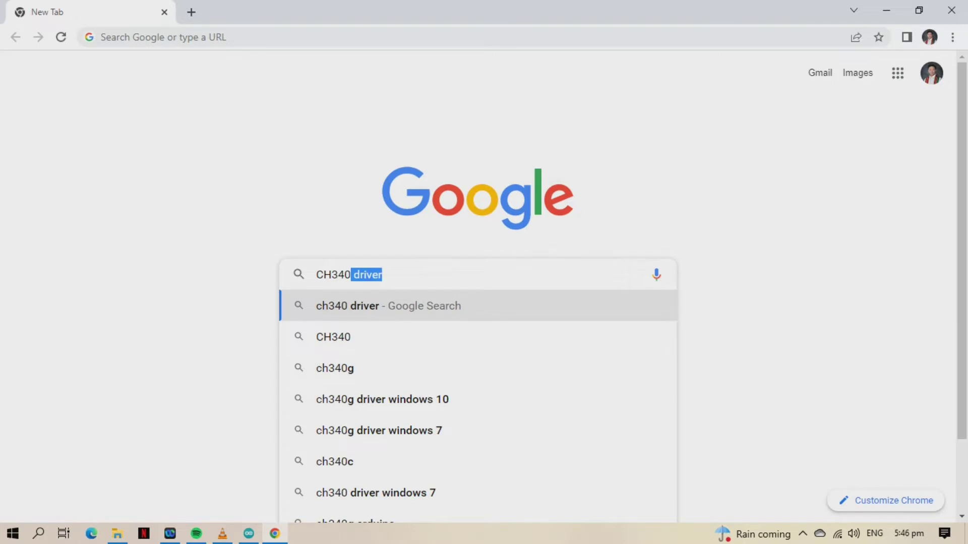
key(Down)
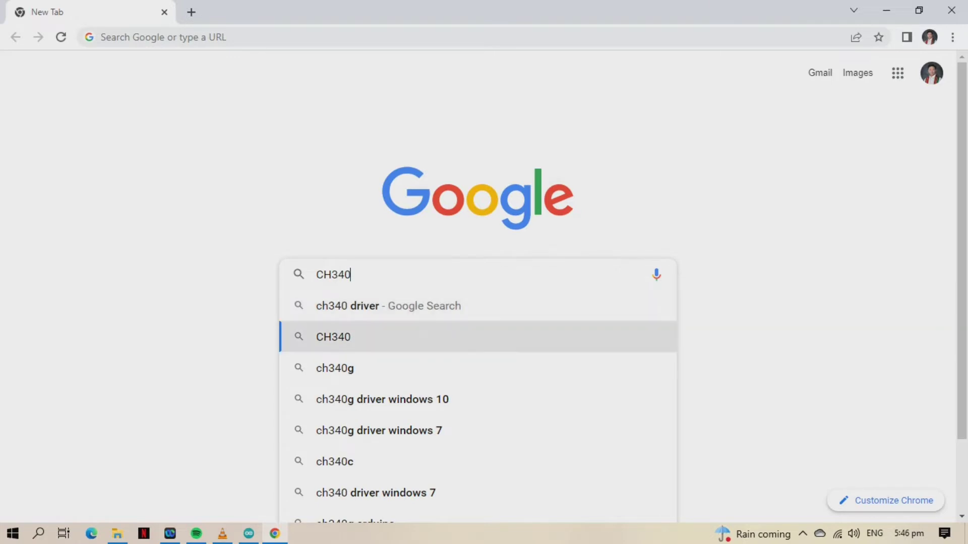
key(Up)
key(Return)
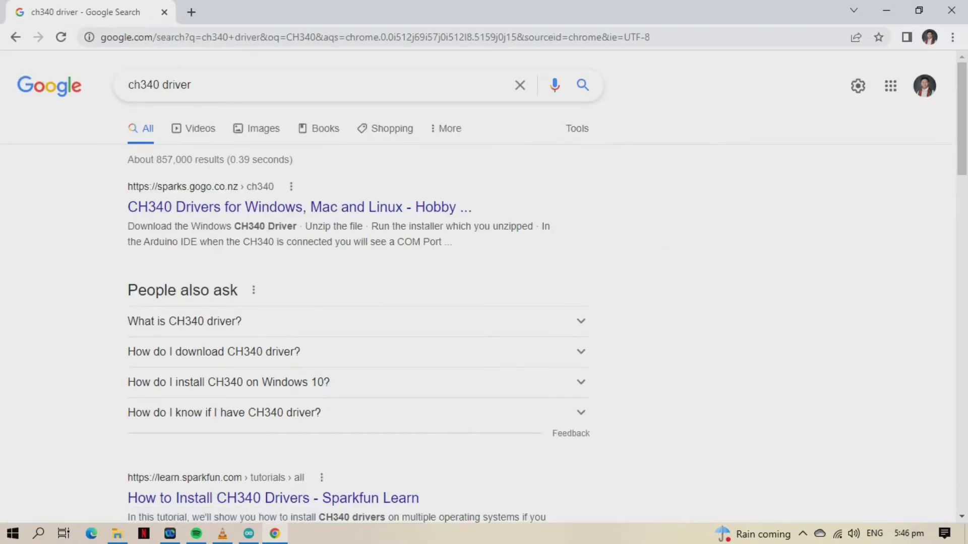
scroll(358, 302, down, 4)
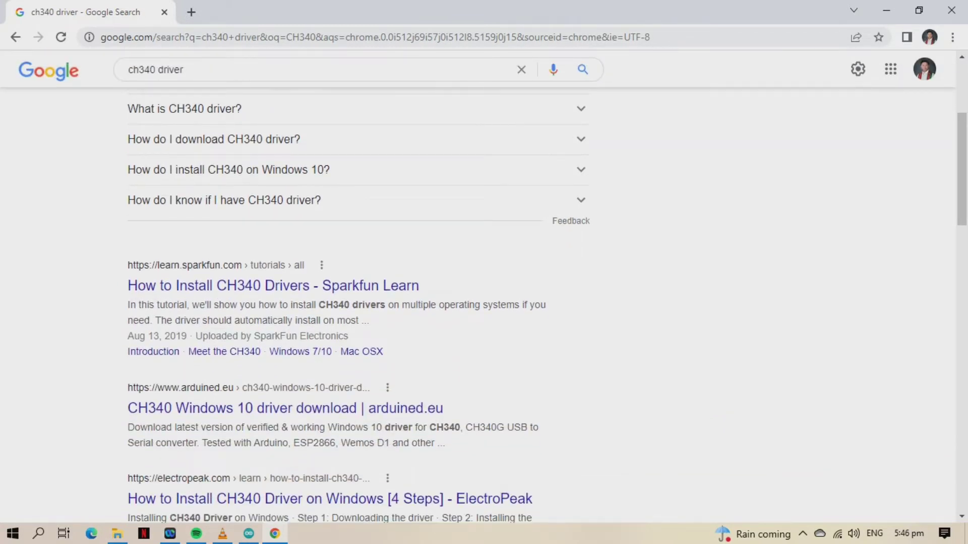
scroll(357, 303, up, 4)
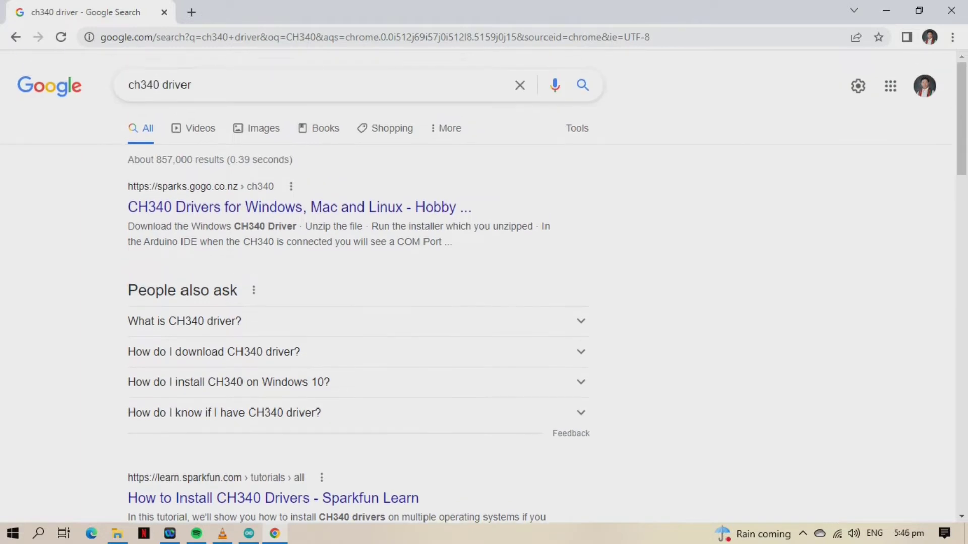
click(299, 207)
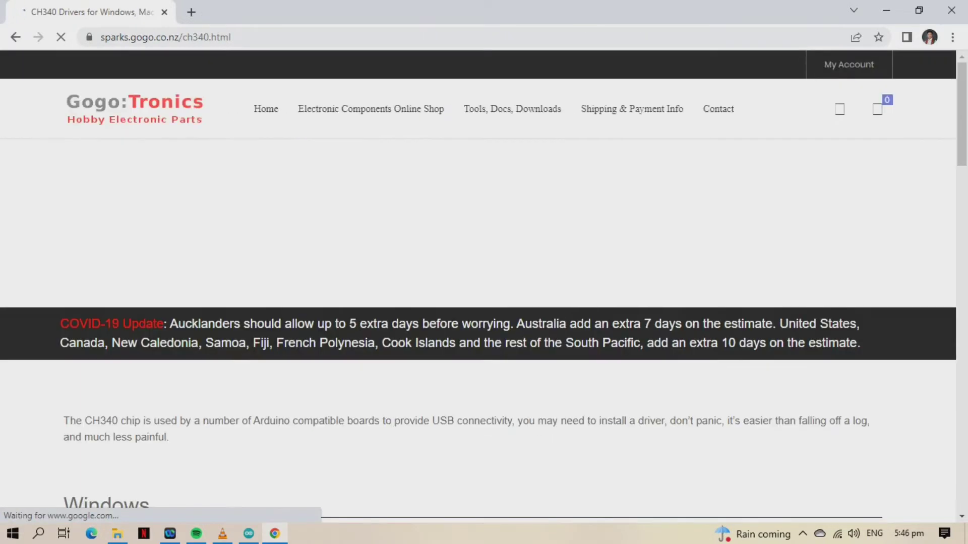
Download the current Windows CH340 Driver zip from the page's Windows section, not the older driver version.
scroll(484, 282, down, 5)
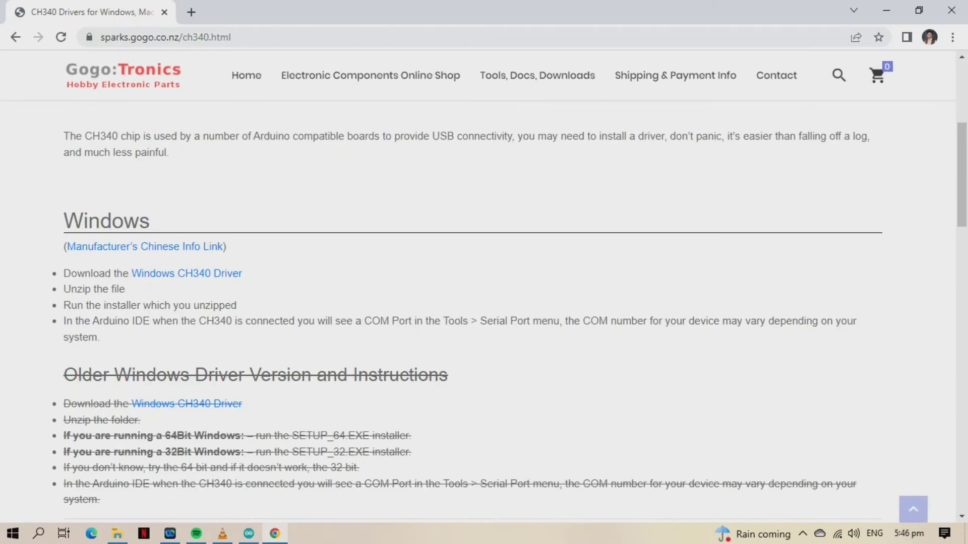
scroll(484, 282, up, 4)
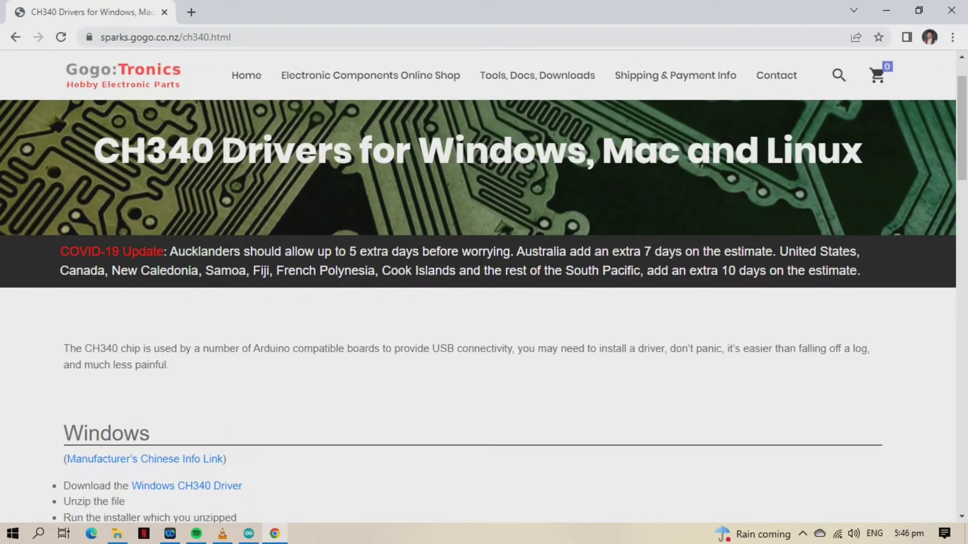
scroll(484, 302, down, 3)
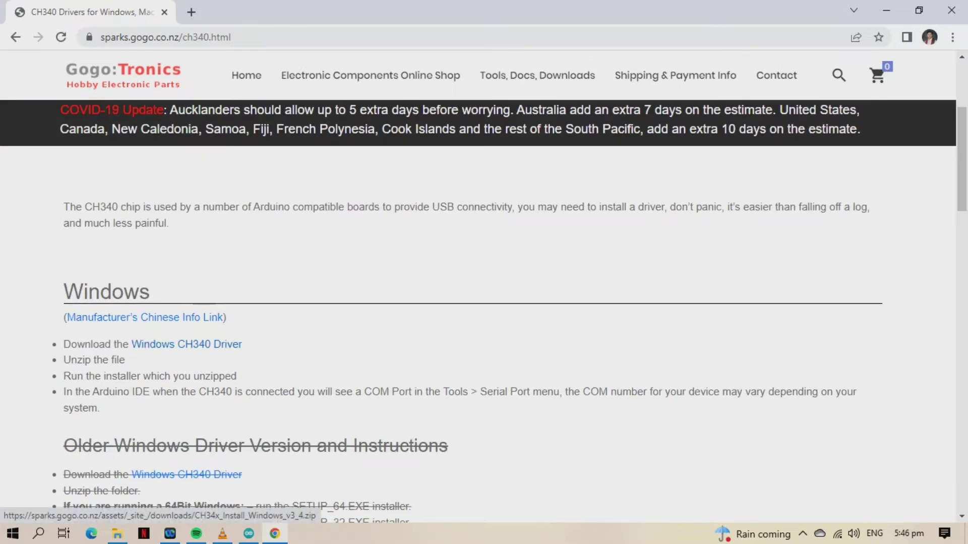
scroll(484, 303, down, 4)
scroll(484, 302, up, 2)
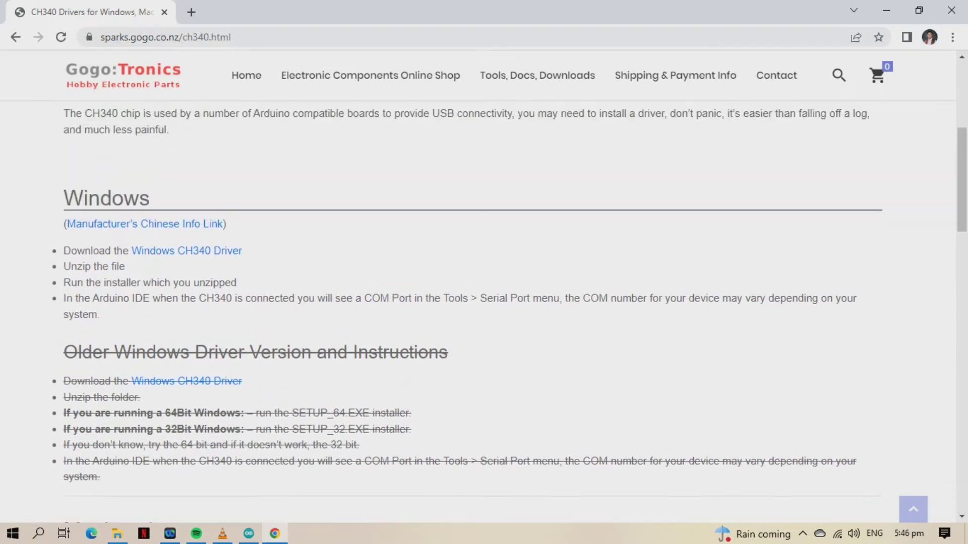
scroll(484, 302, up, 1)
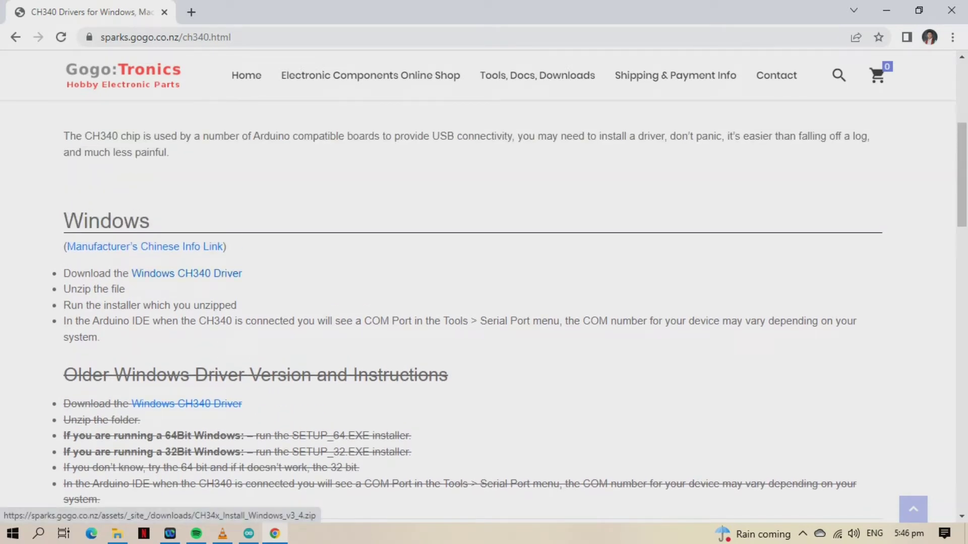
click(186, 274)
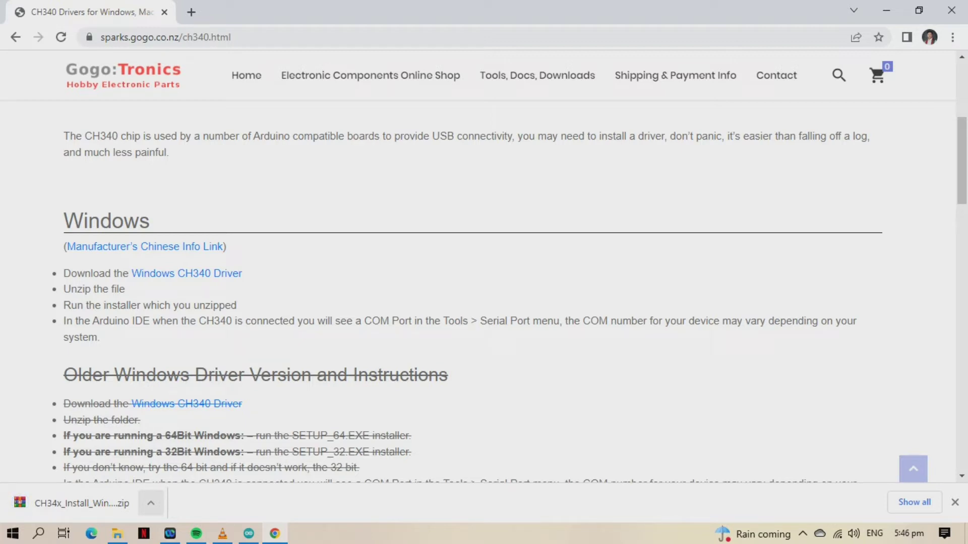
Show the downloaded CH34x_Install_Windows_v3_4 archive in its folder and open it in WinRAR, dismissing the pop-up window.
click(151, 503)
click(191, 453)
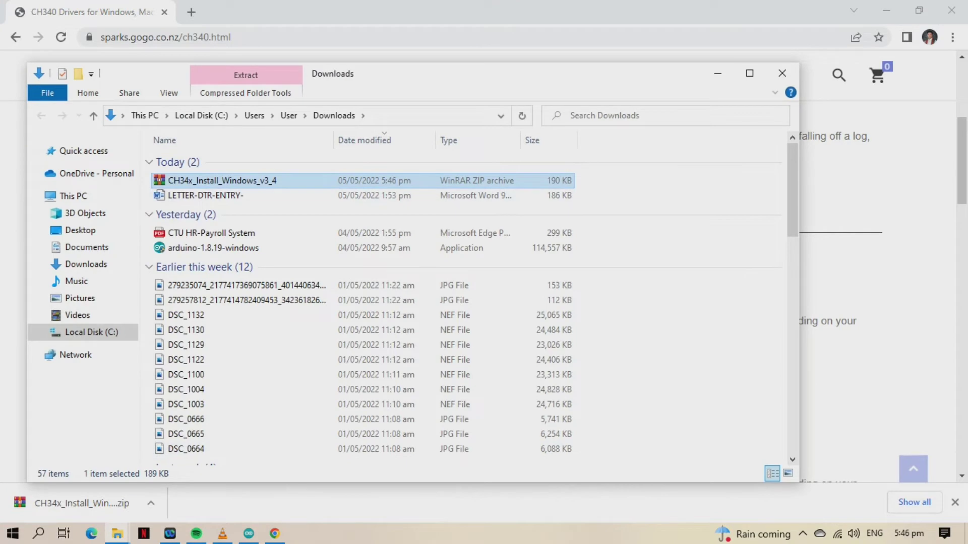
click(886, 10)
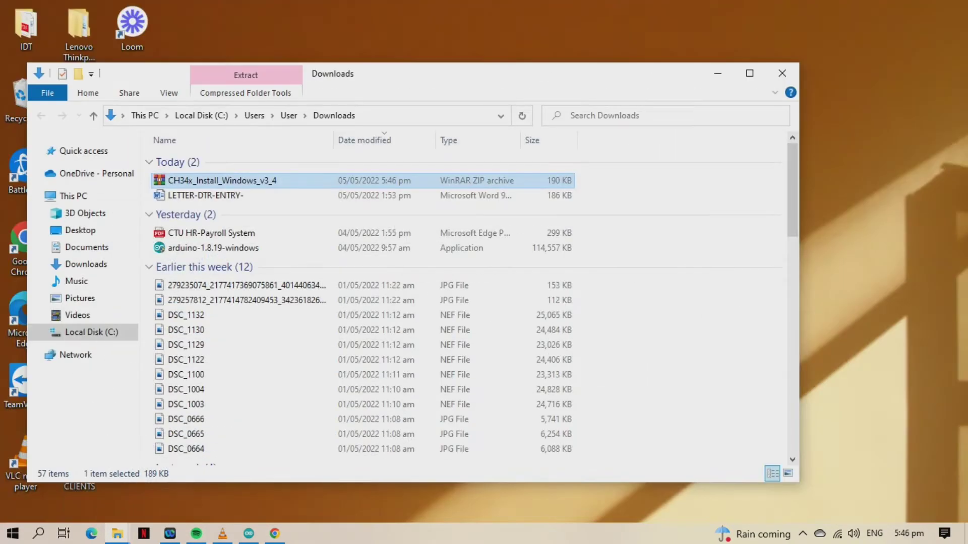
right_click(188, 177)
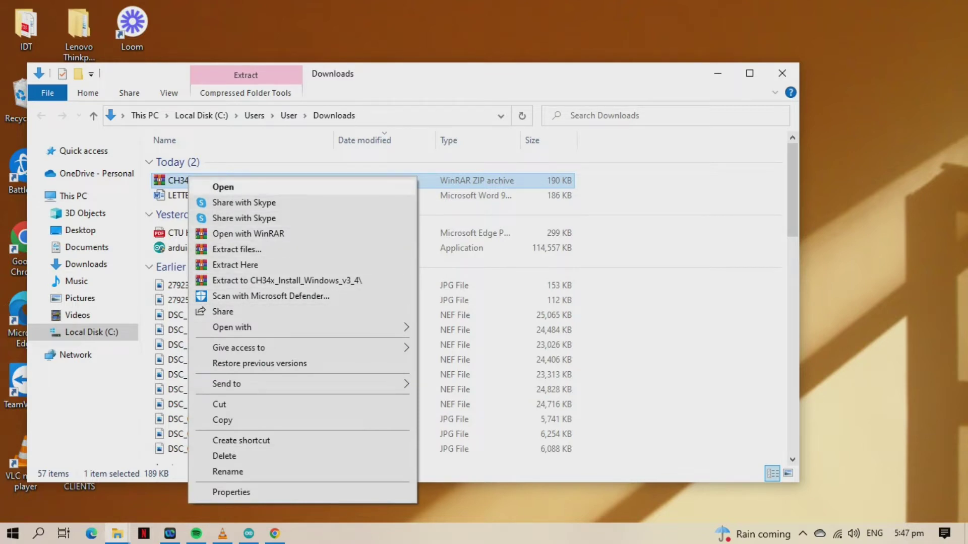
click(223, 187)
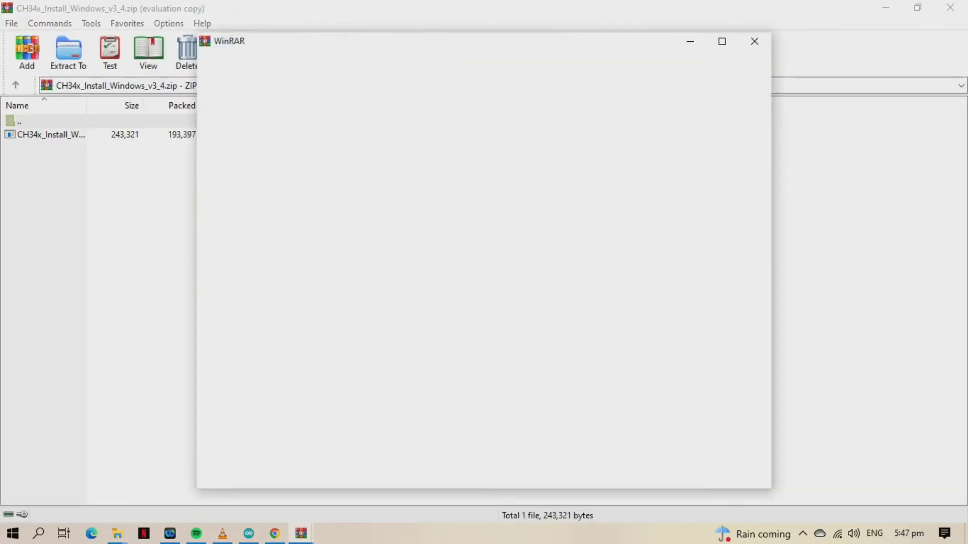
click(755, 41)
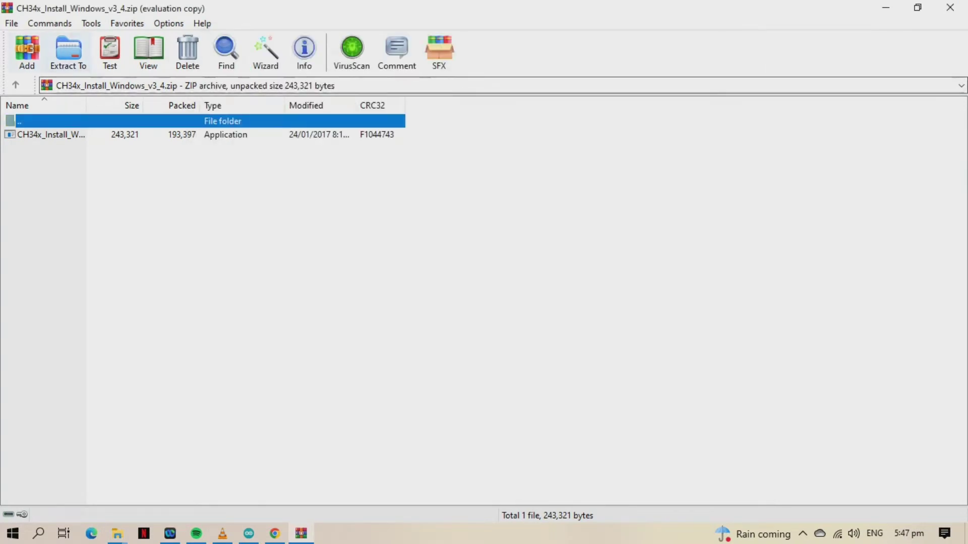
Extract the archive to C:\Users\User\Downloads\CH34x_Install_Windows_v3_4 with the default options and close WinRAR.
click(69, 51)
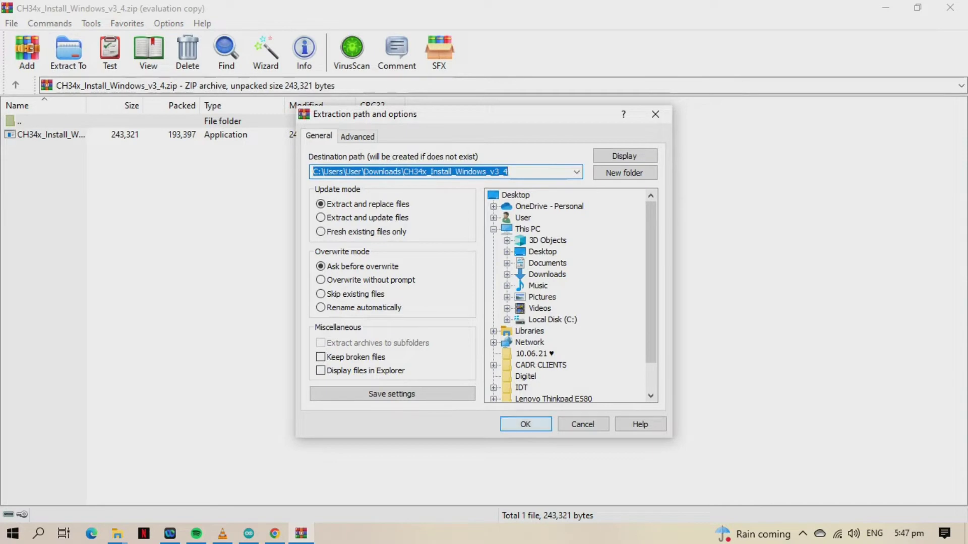
click(526, 425)
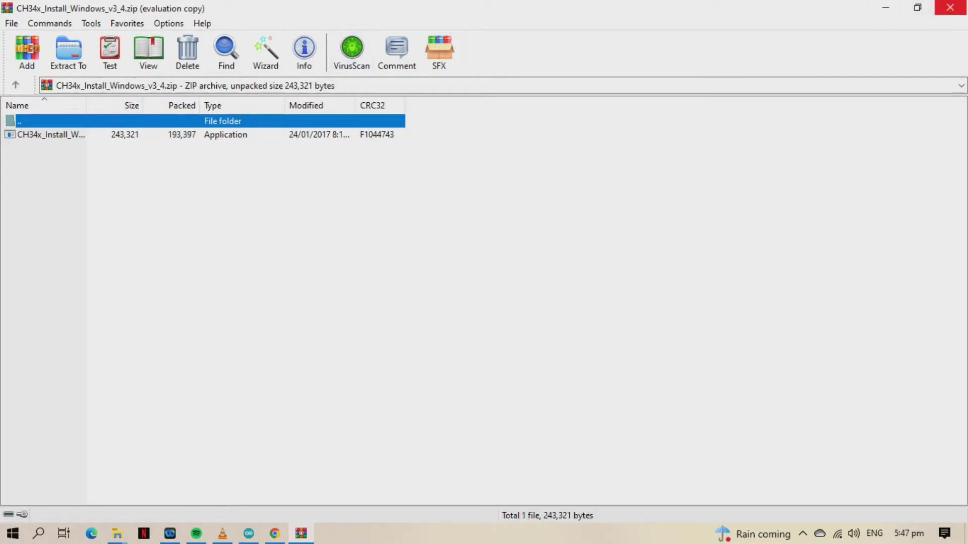
click(950, 7)
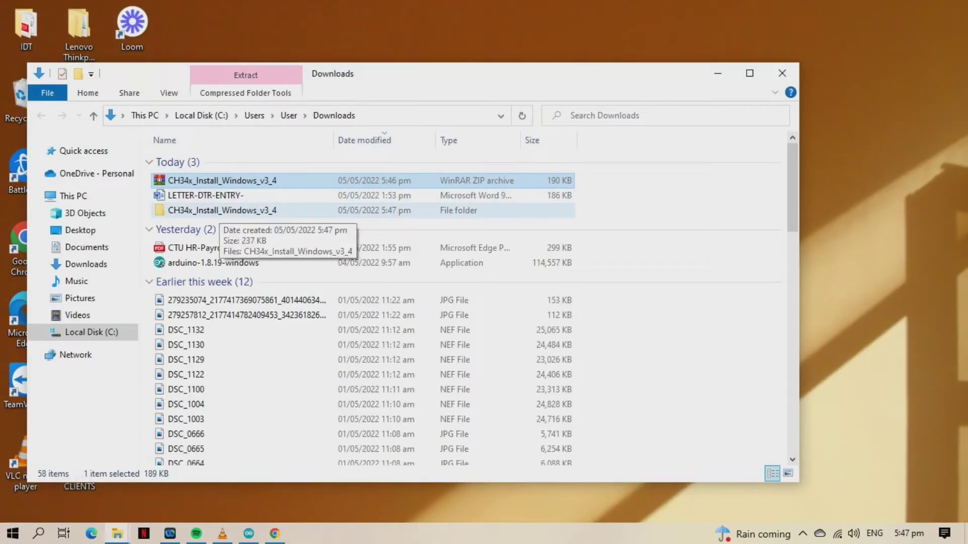
Open the extracted CH34x_Install_Windows_v3_4 folder and run the installer inside it as administrator.
double_click(218, 211)
click(222, 160)
right_click(222, 161)
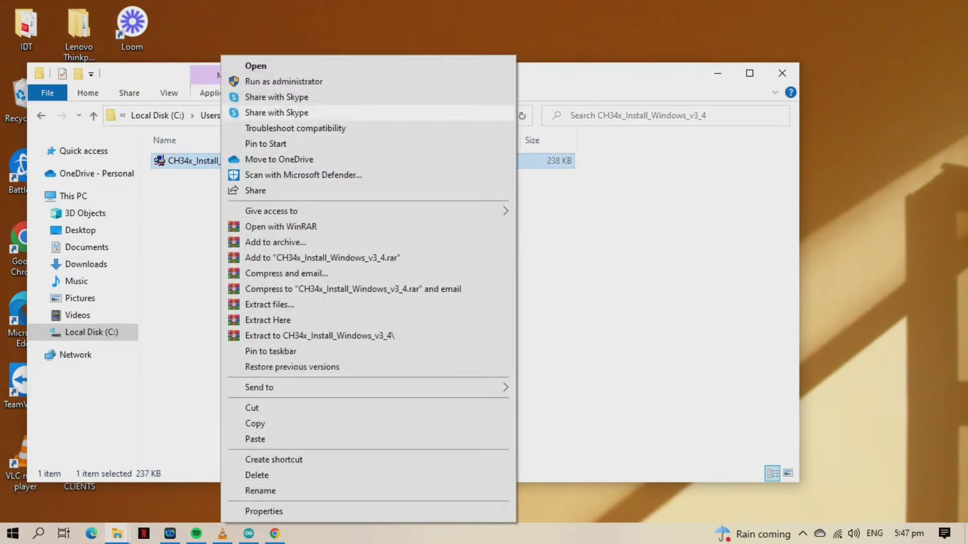
click(284, 81)
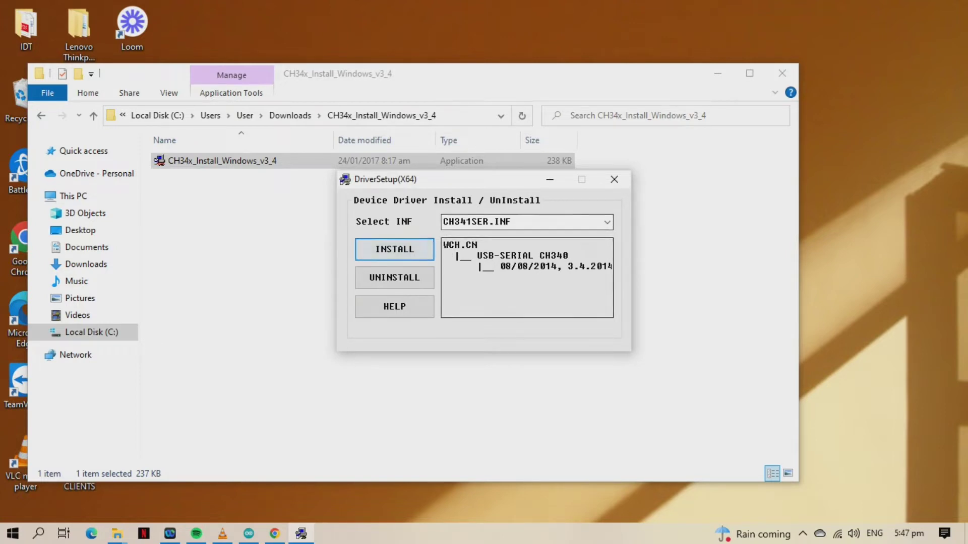
Try to install the CH340 driver using CH341SER.INF in the driver setup.
click(394, 249)
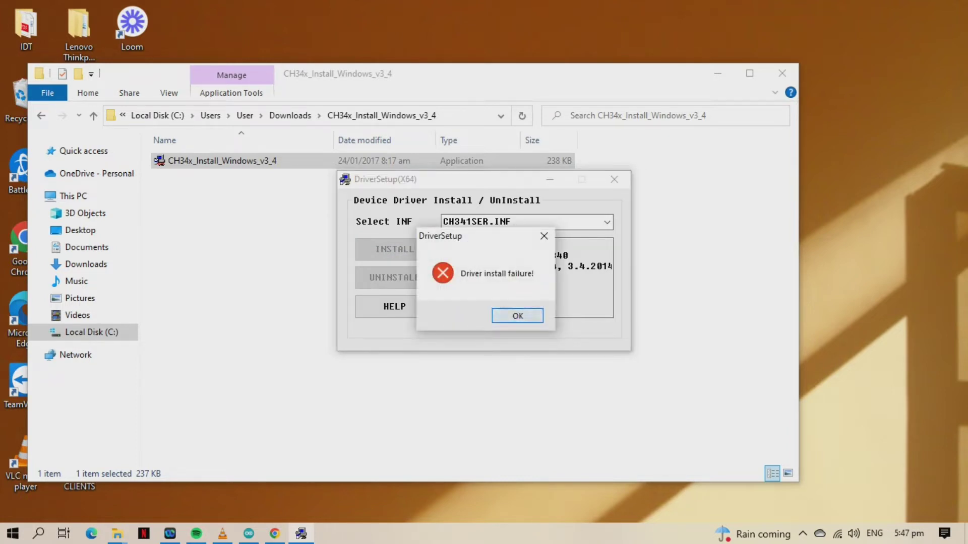
key(Return)
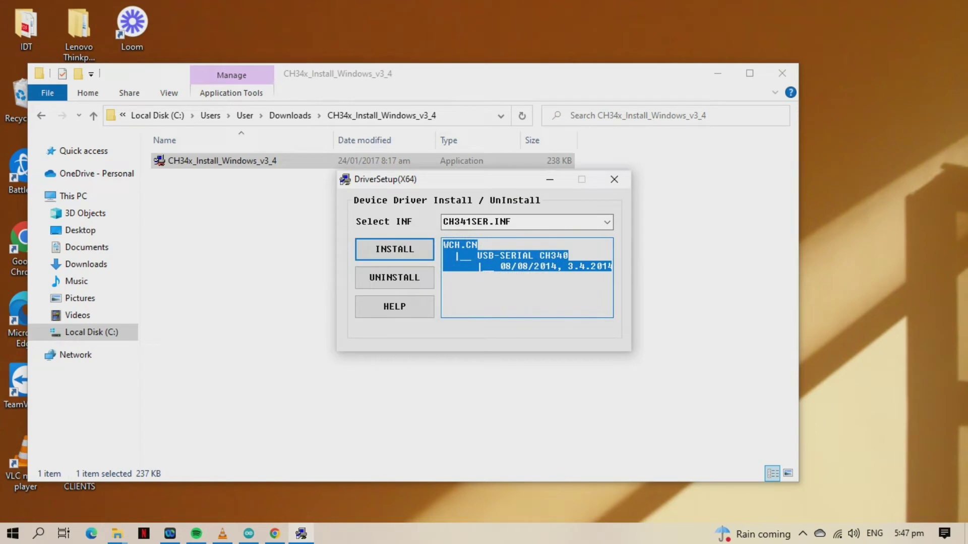
Try to run the CH34x_Install_Windows_v3_4 installer a second time, then cancel its self-extraction.
click(484, 403)
double_click(222, 160)
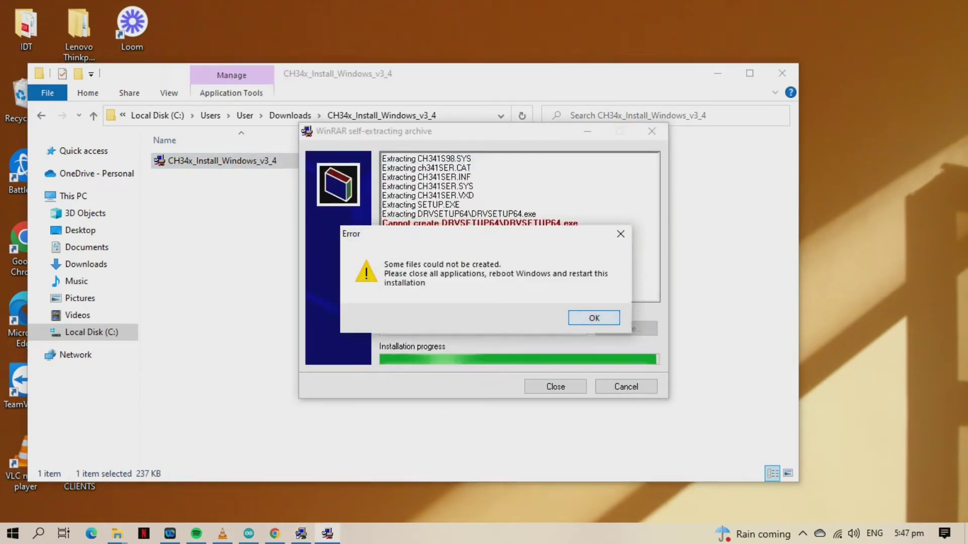
key(Return)
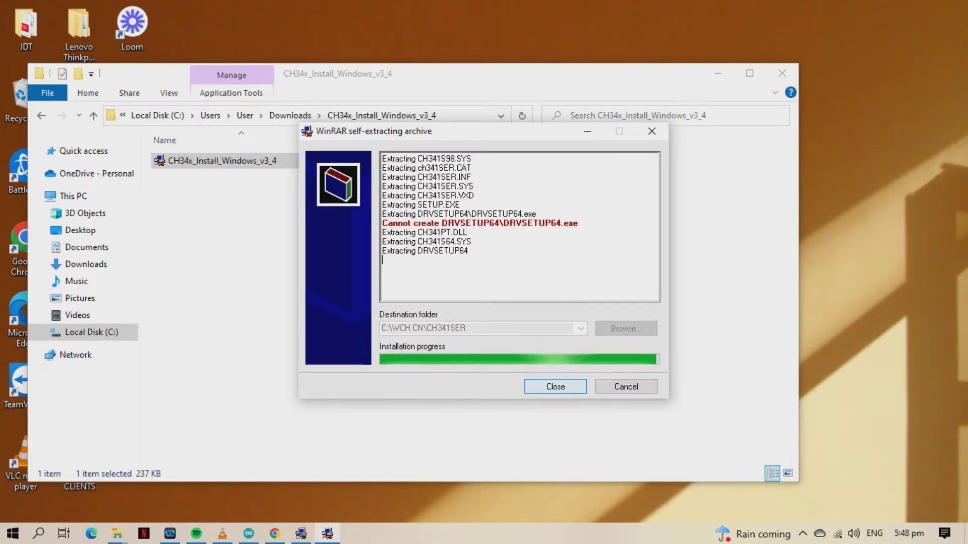
click(626, 387)
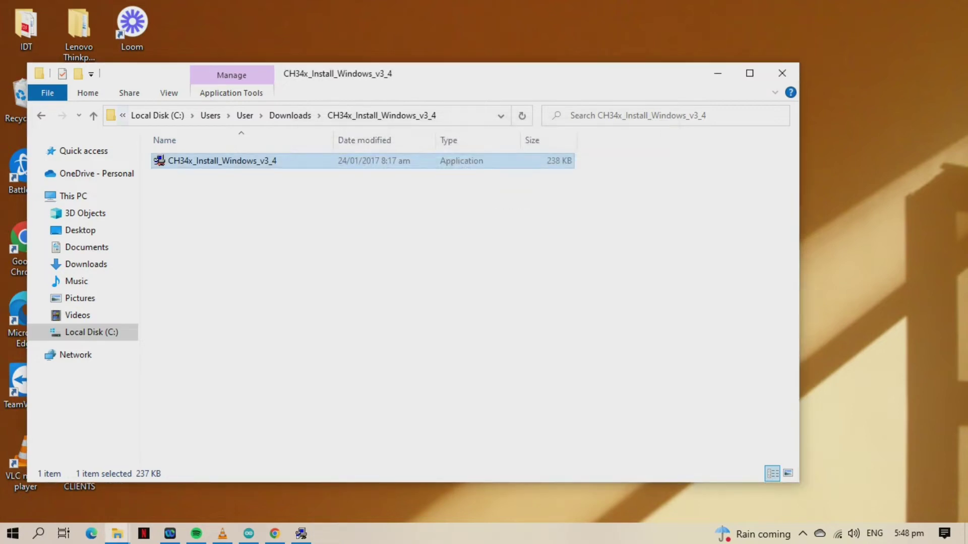
Close the installer's folder window and uninstall the existing CH340 driver in the driver setup.
click(782, 74)
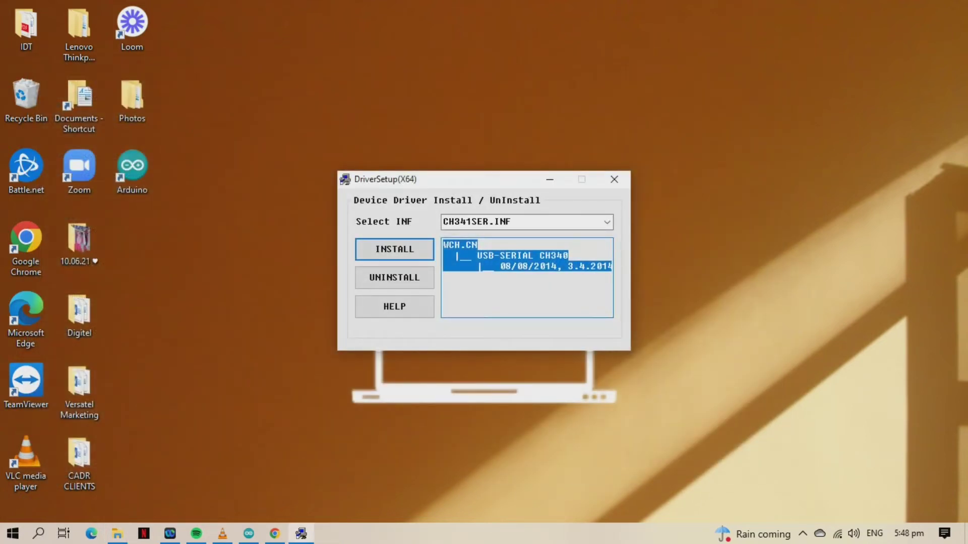
click(394, 277)
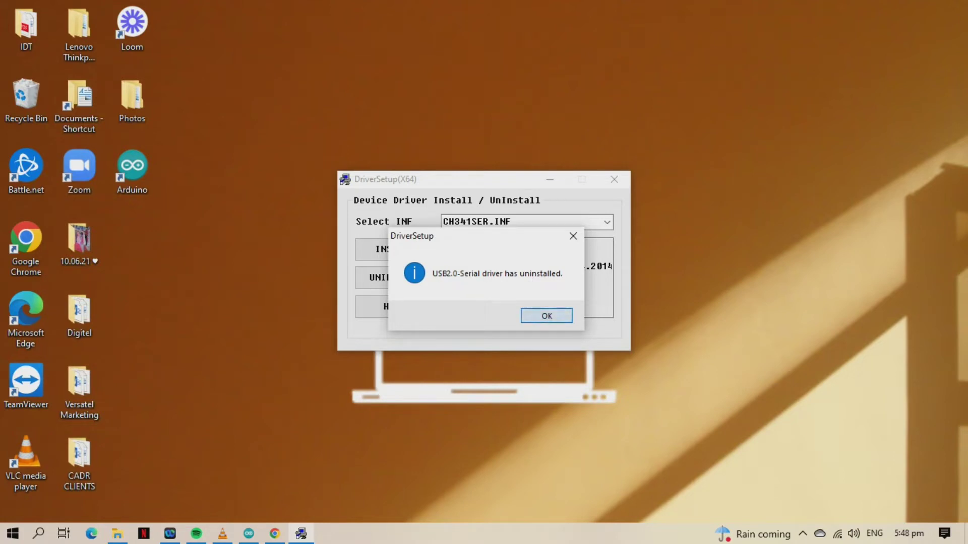
key(Return)
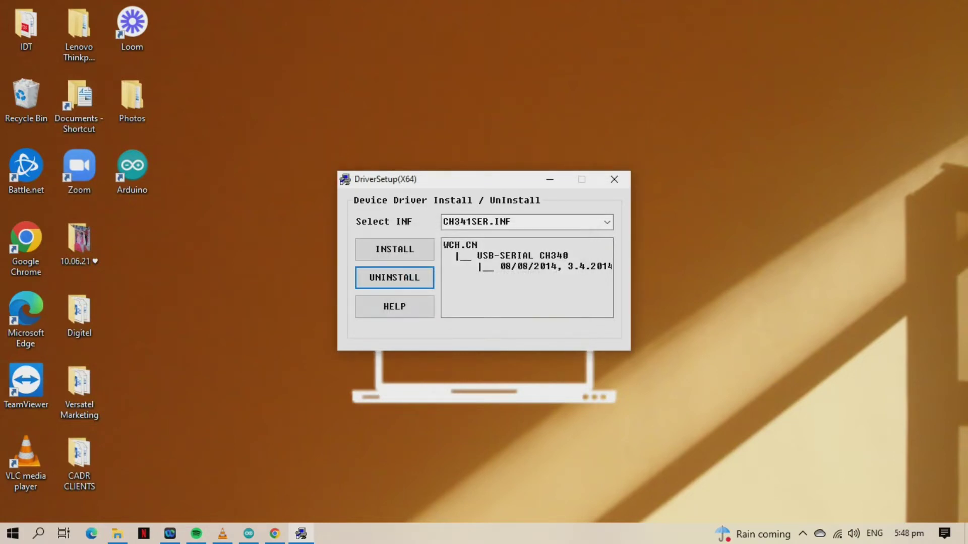
Install the CH340 driver from CH341SER.INF and close the driver setup.
click(394, 249)
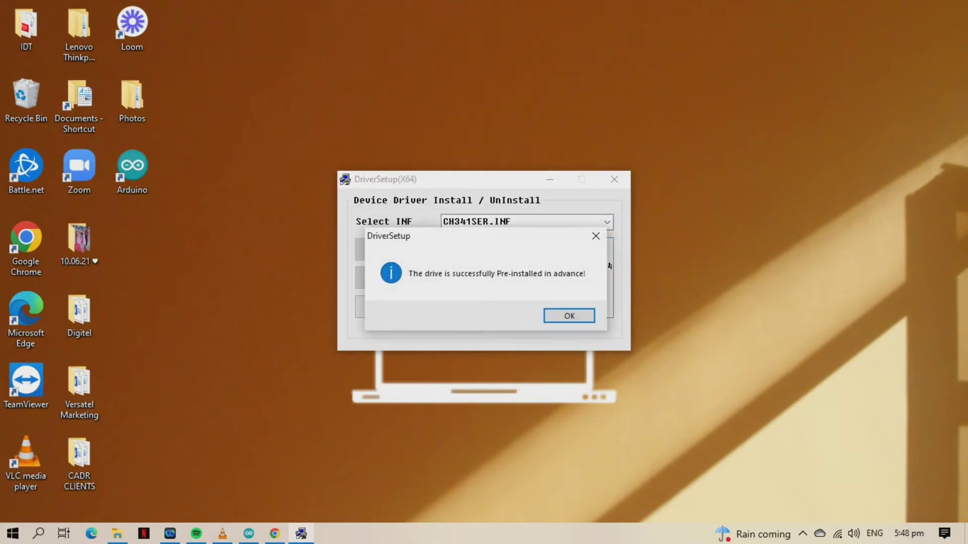
key(Return)
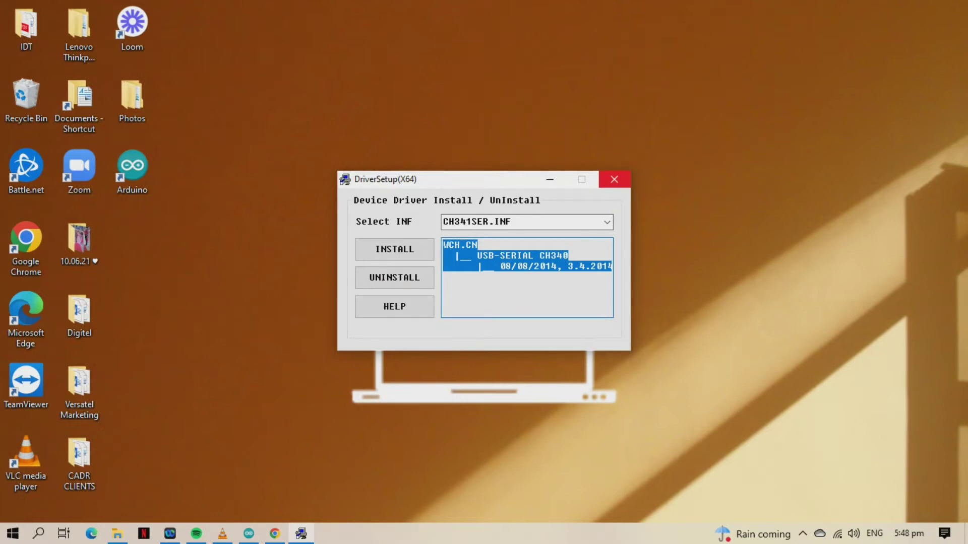
click(614, 180)
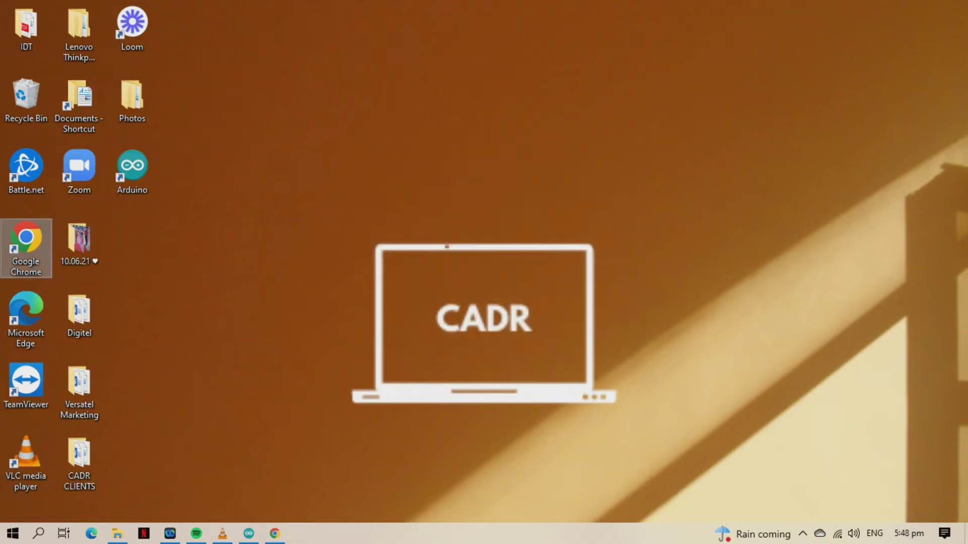
Open the Arduino IDE, check the selected board and the serial ports listed for the connected board, and minimize the window.
double_click(132, 172)
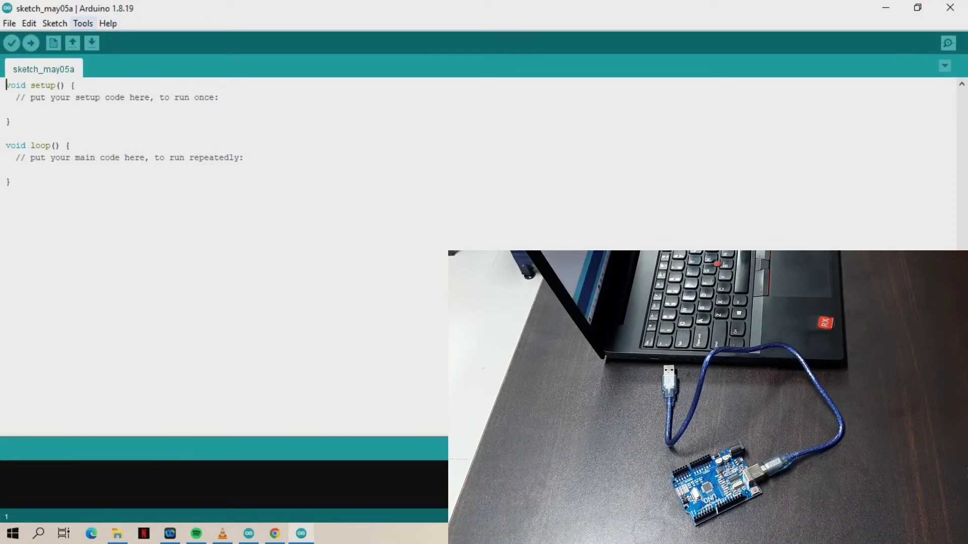
click(83, 23)
mouse_move(135, 164)
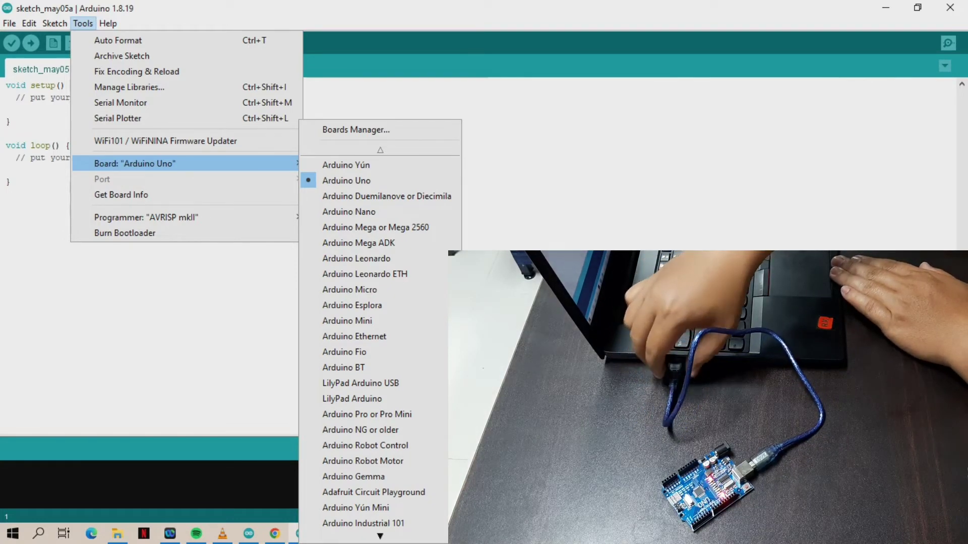
key(Escape)
key(ctrl+a)
click(83, 23)
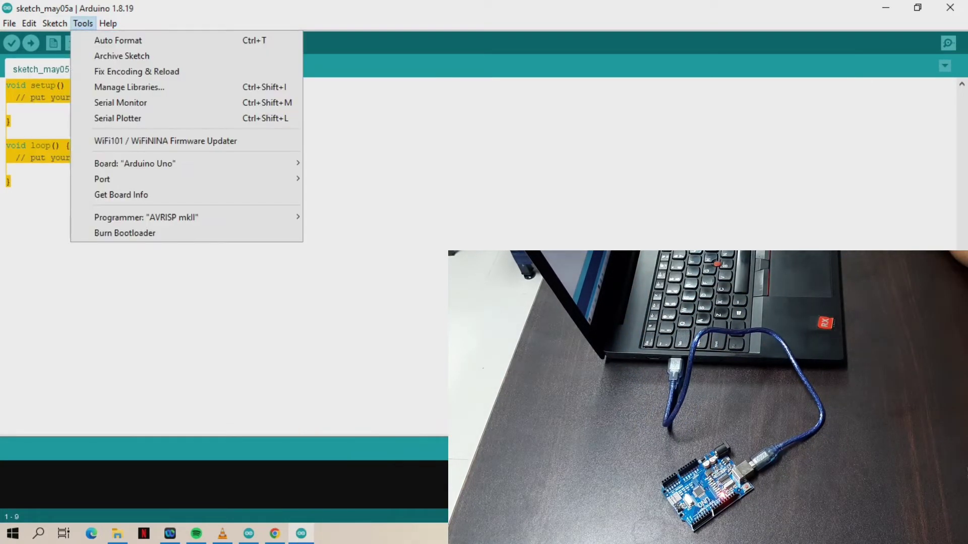
mouse_move(185, 163)
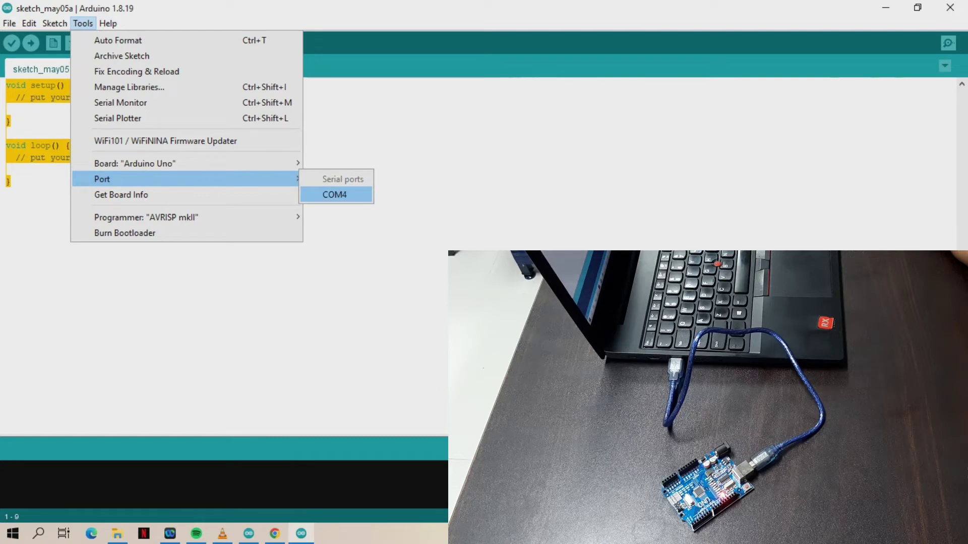
click(434, 170)
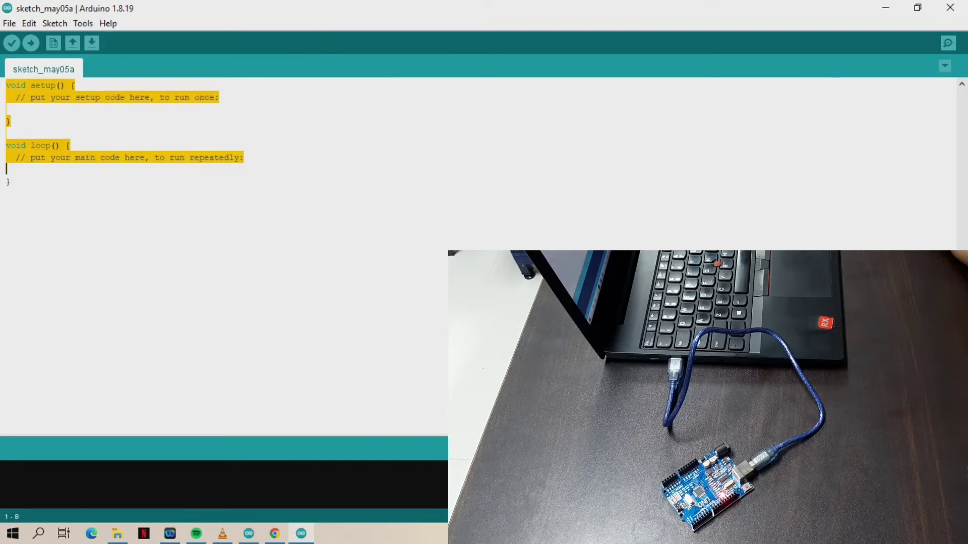
click(885, 8)
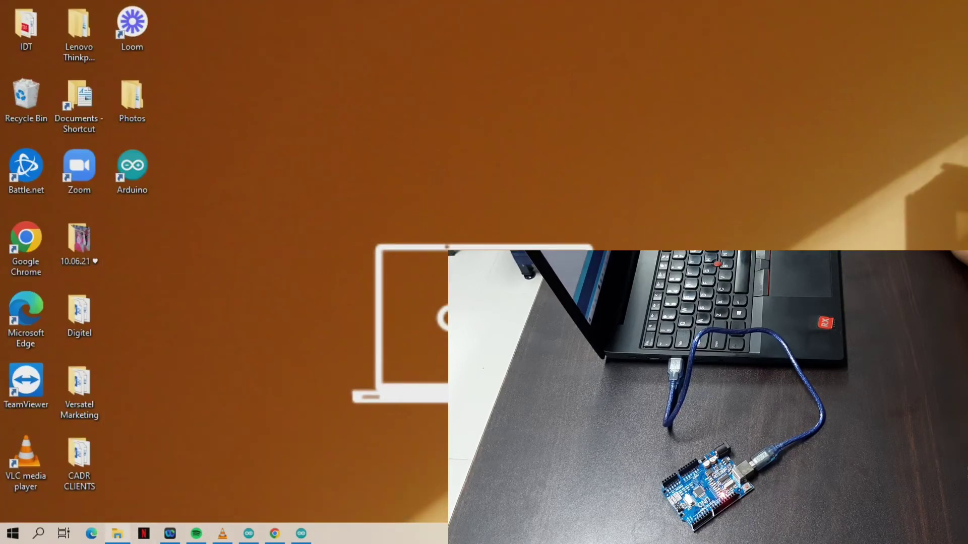
Inspect the Universal Serial Bus controllers and Ports (COM & LPT) in Device Manager through Computer Management, and close the open windows.
click(117, 534)
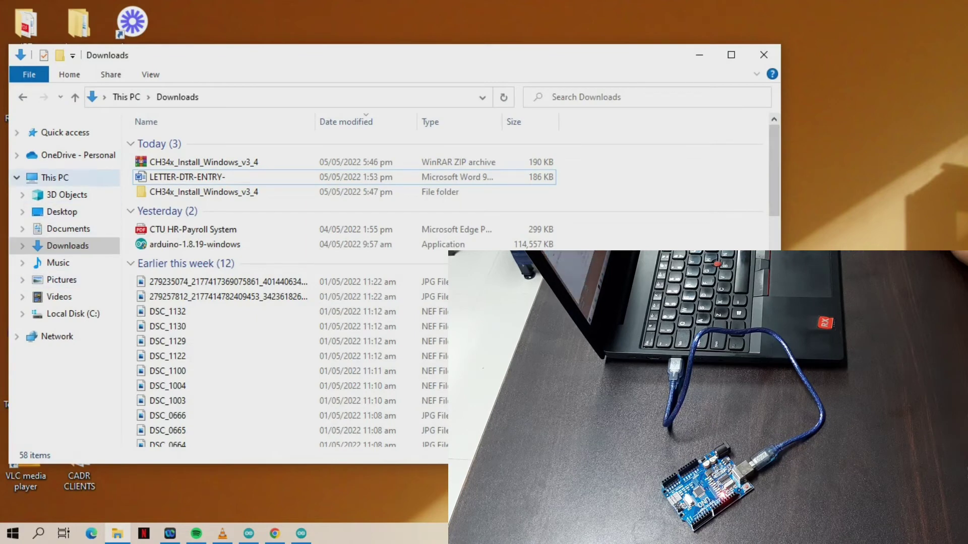
right_click(71, 172)
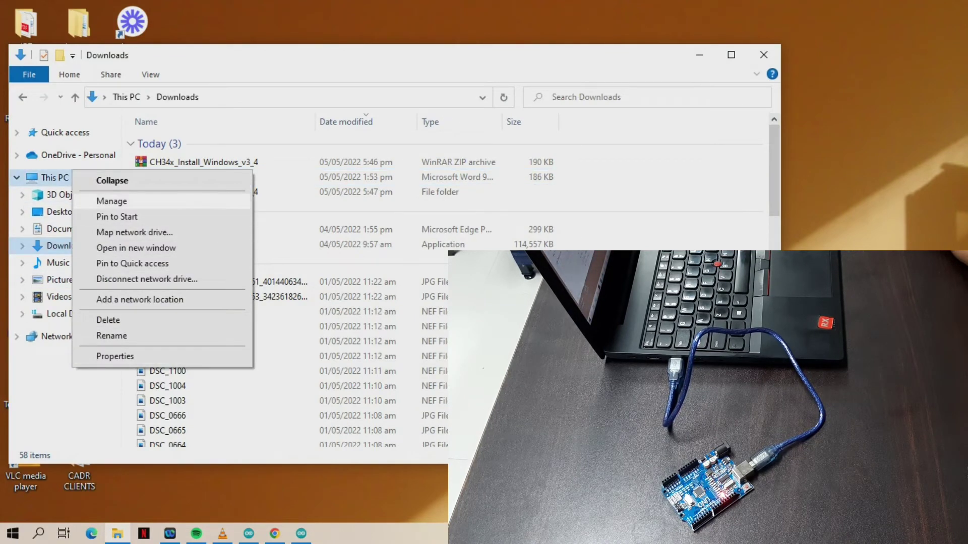
click(111, 201)
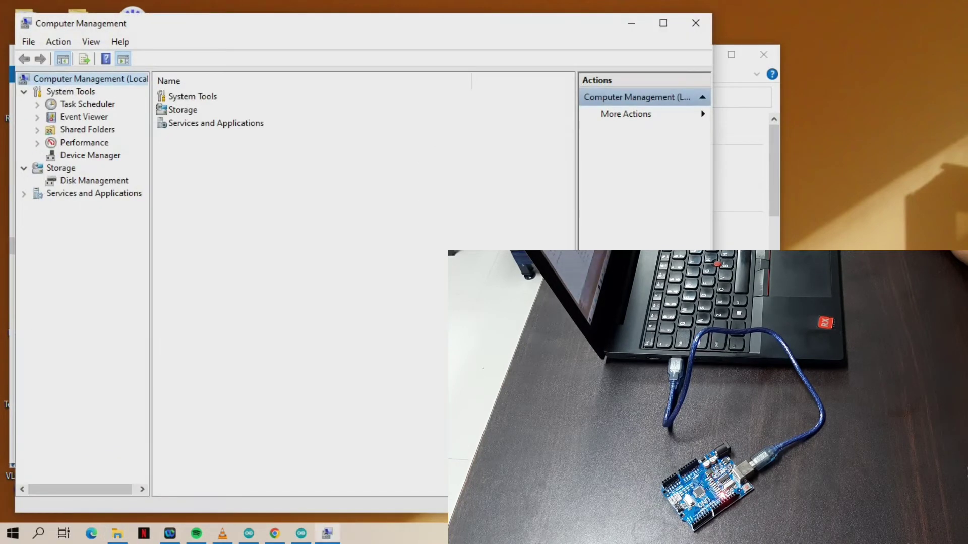
click(90, 155)
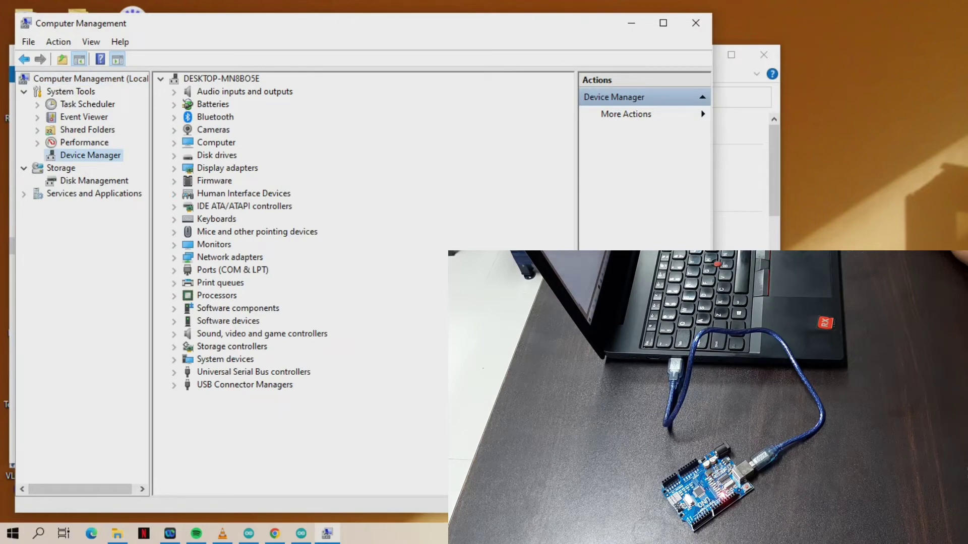
click(174, 373)
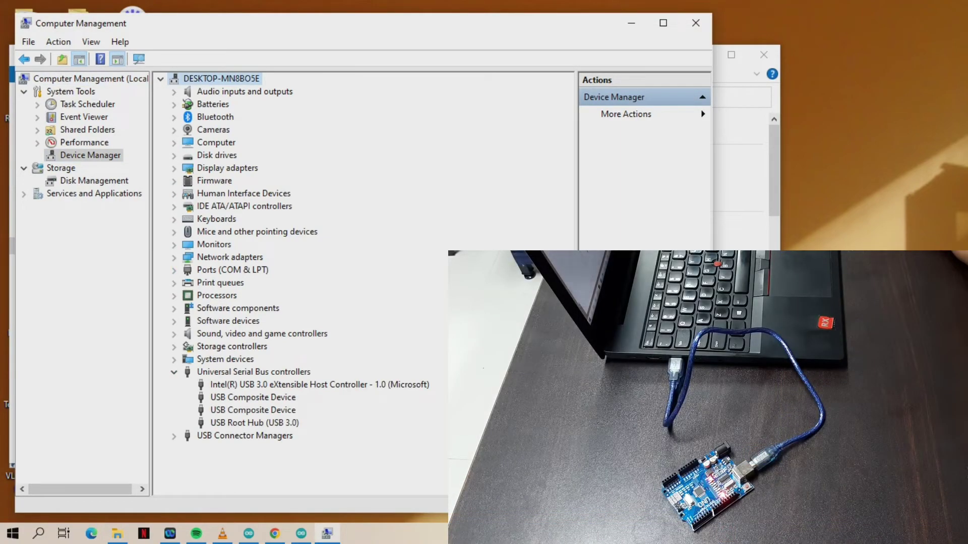
click(173, 270)
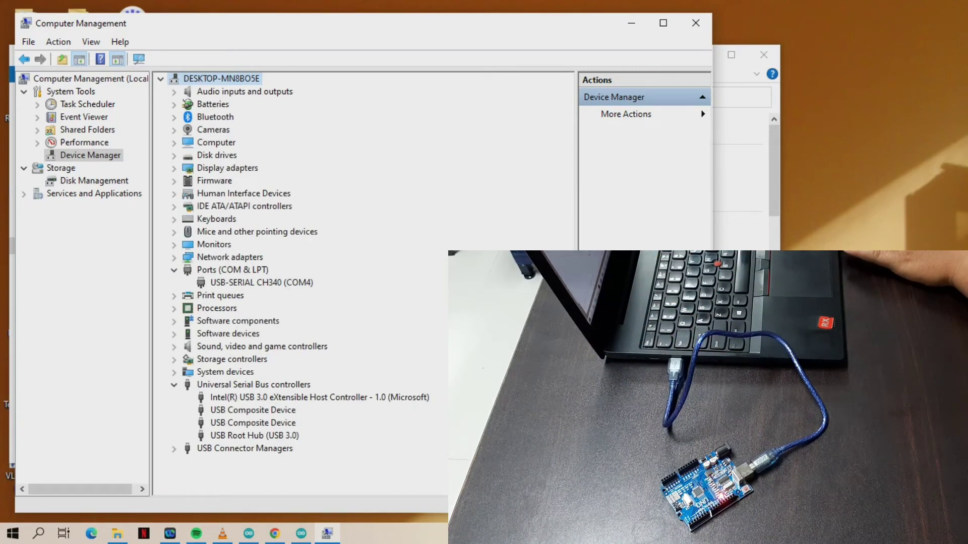
click(696, 23)
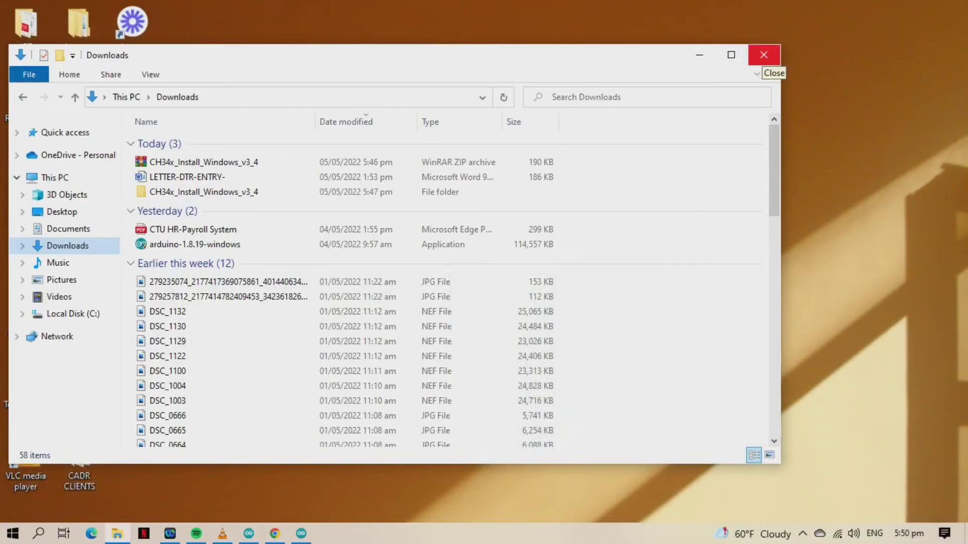
click(763, 54)
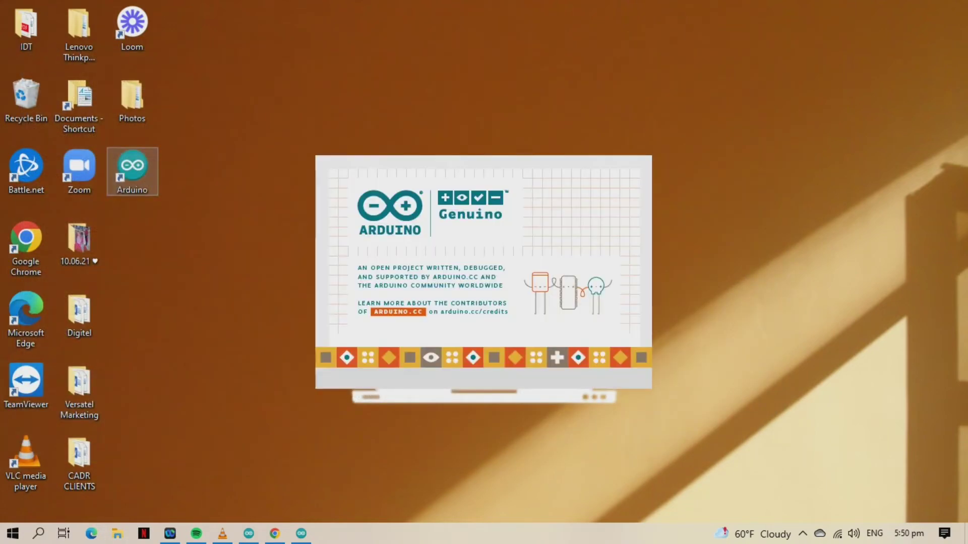
Switch to the Arduino IDE and set the board's serial port to COM4.
mouse_move(301, 533)
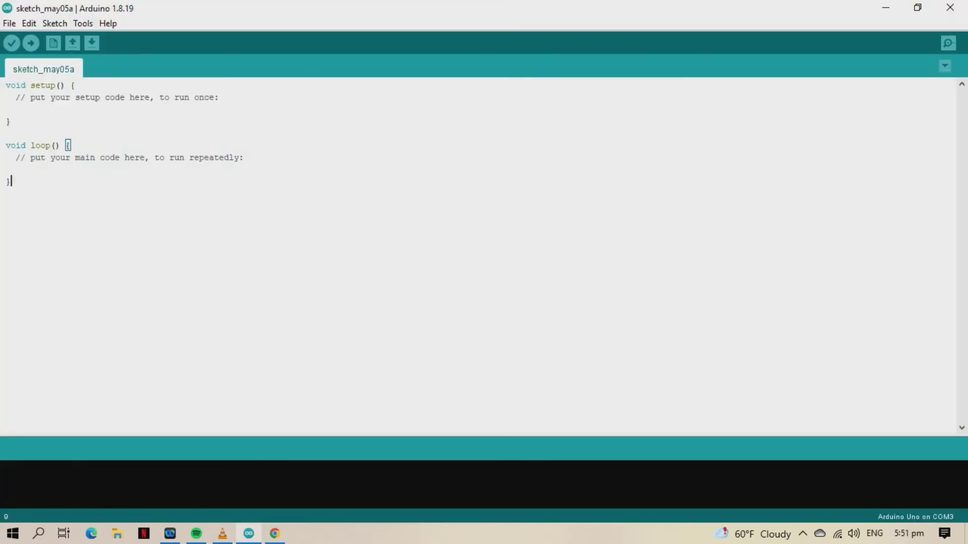
click(82, 24)
mouse_move(107, 24)
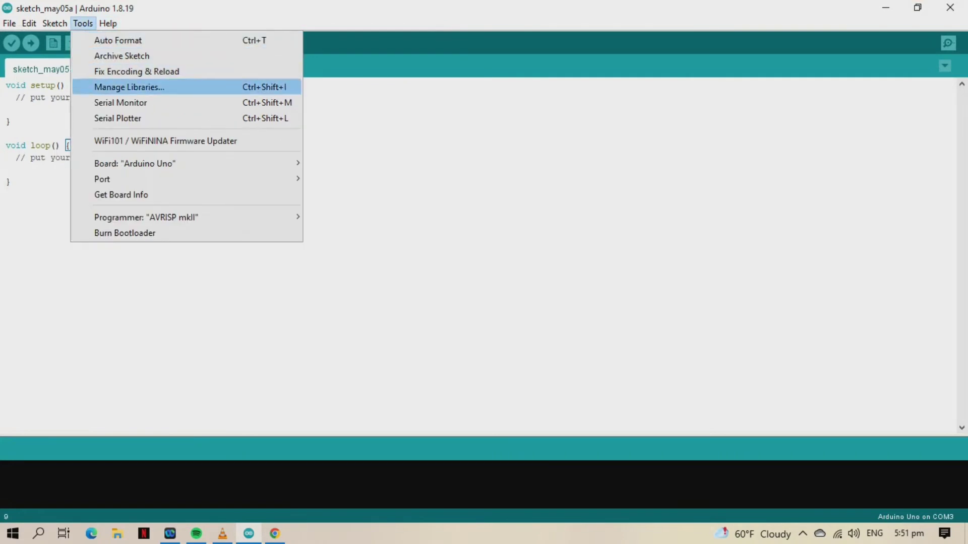
mouse_move(187, 179)
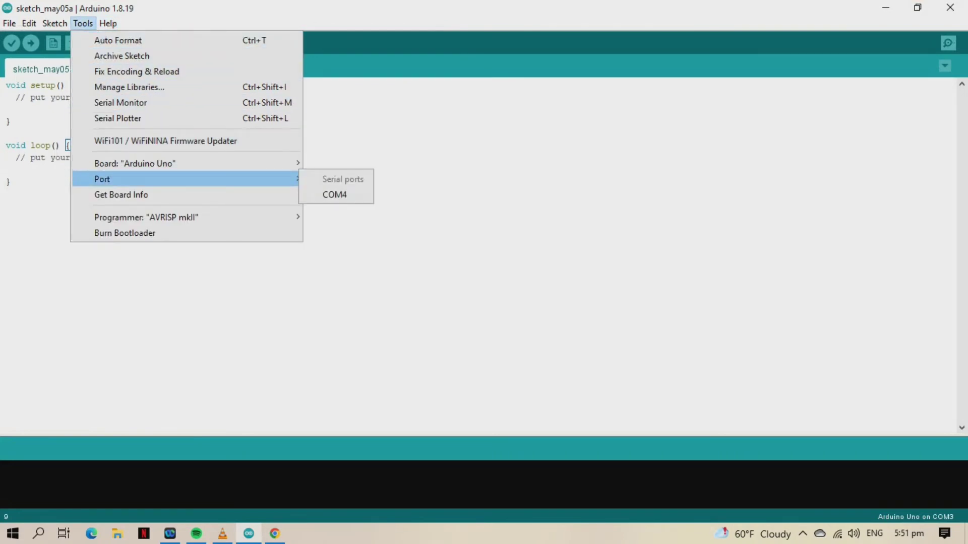
click(334, 195)
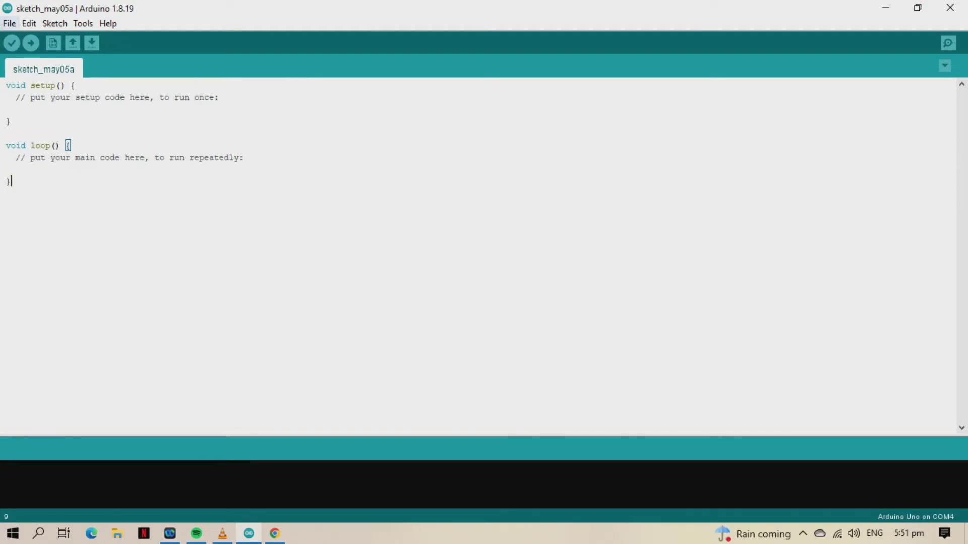
Open the Blink sketch from the built-in 01.Basics examples and maximize its window.
click(10, 23)
mouse_move(42, 102)
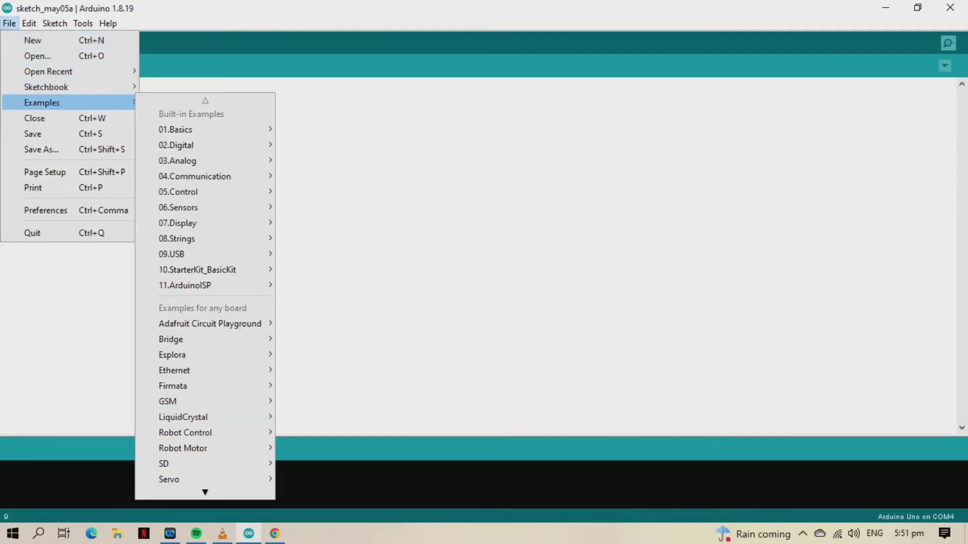
mouse_move(176, 130)
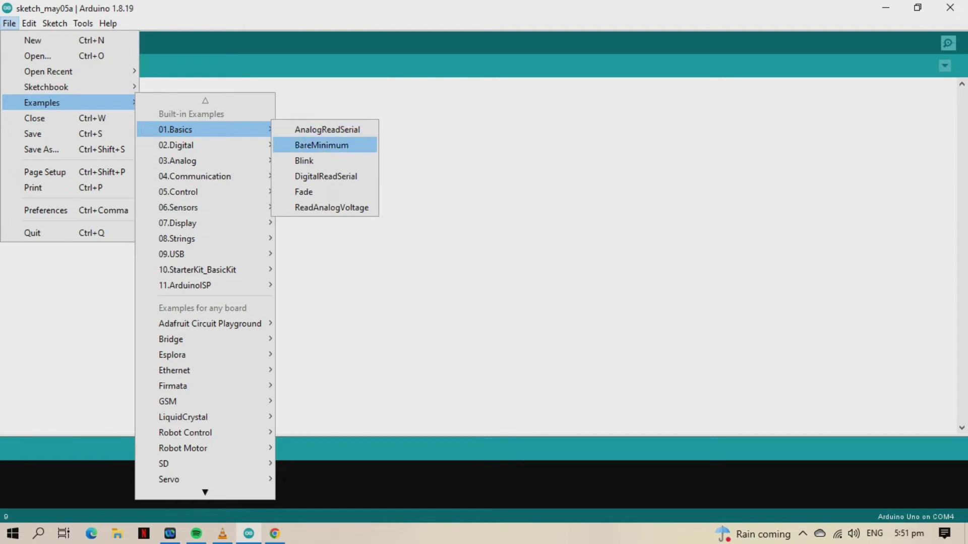
click(304, 160)
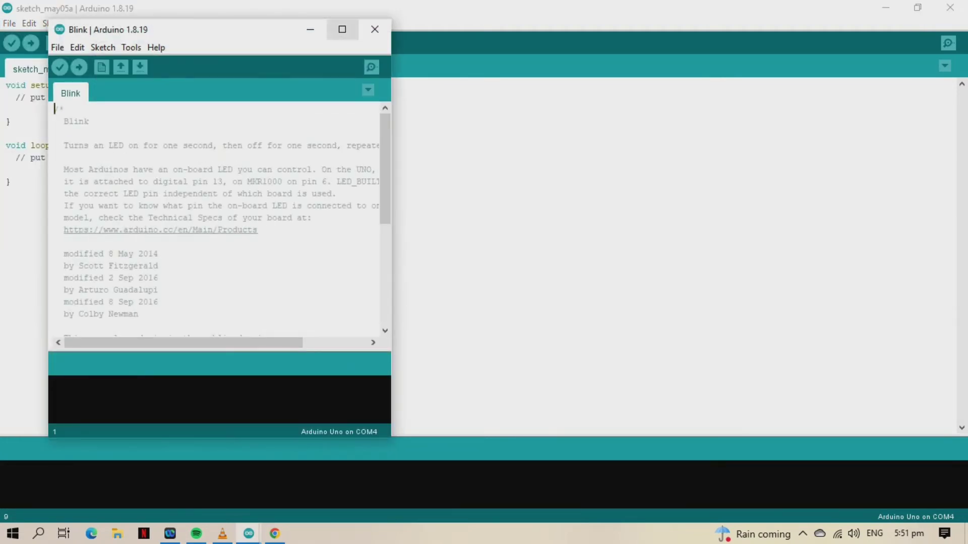
click(342, 29)
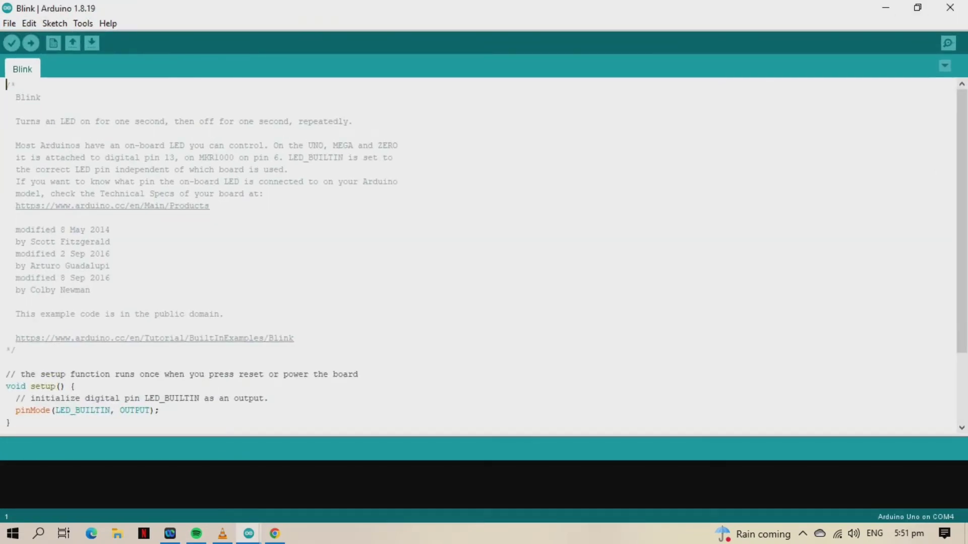
Delete the header comment block and the comments above and inside the setup function.
drag(17, 350, 6, 85)
key(BackSpace)
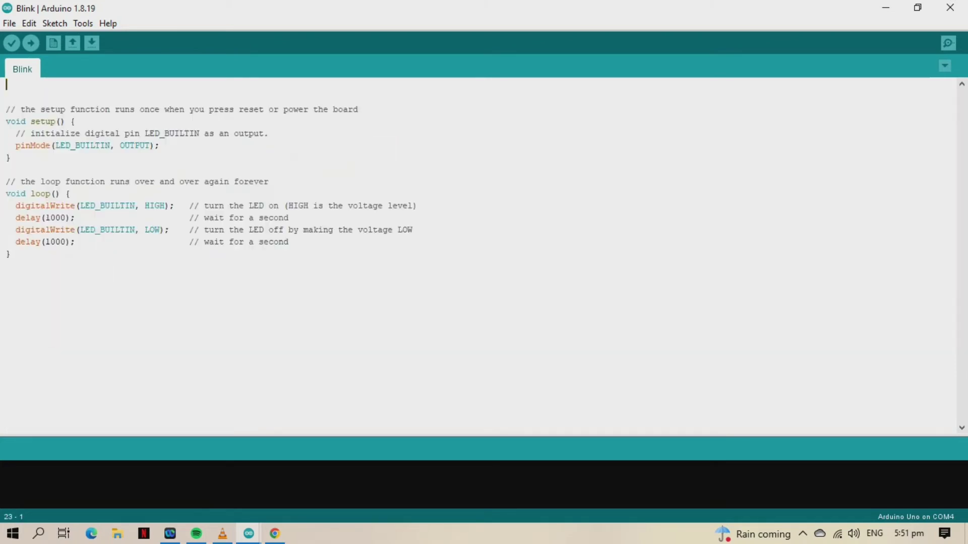
drag(358, 109, 6, 84)
key(BackSpace)
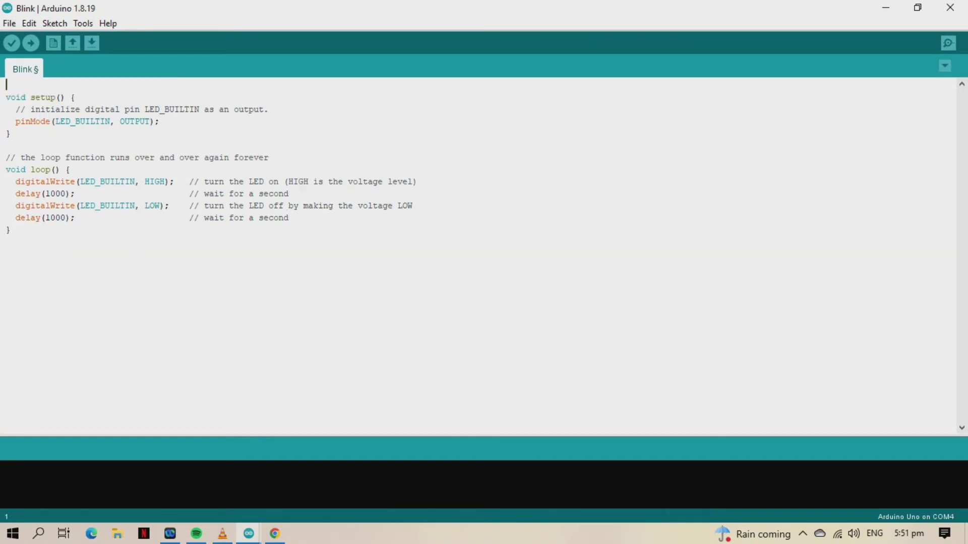
drag(269, 109, 6, 110)
key(BackSpace)
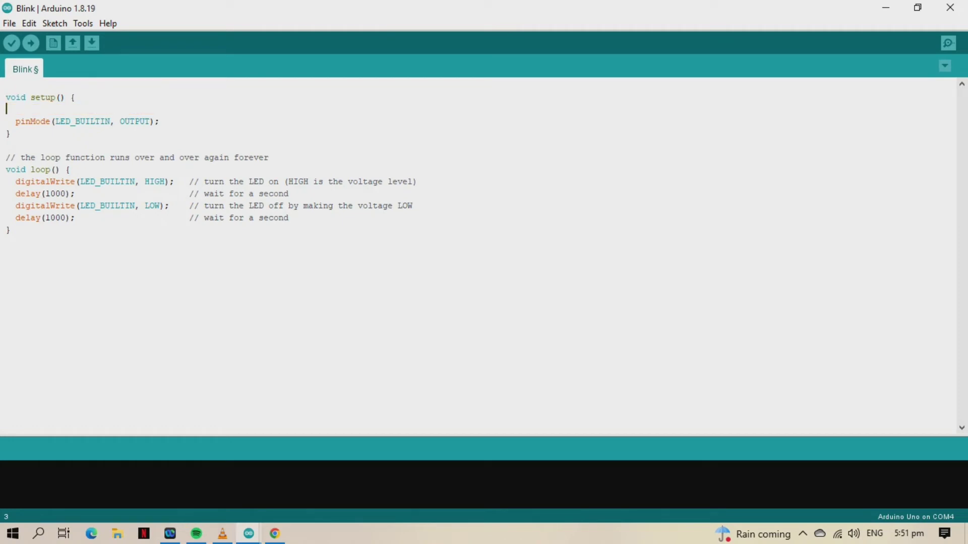
Delete the comment beside digitalWrite(LED_BUILTIN, HIGH) and the comment line above the loop function.
drag(417, 182, 185, 182)
key(BackSpace)
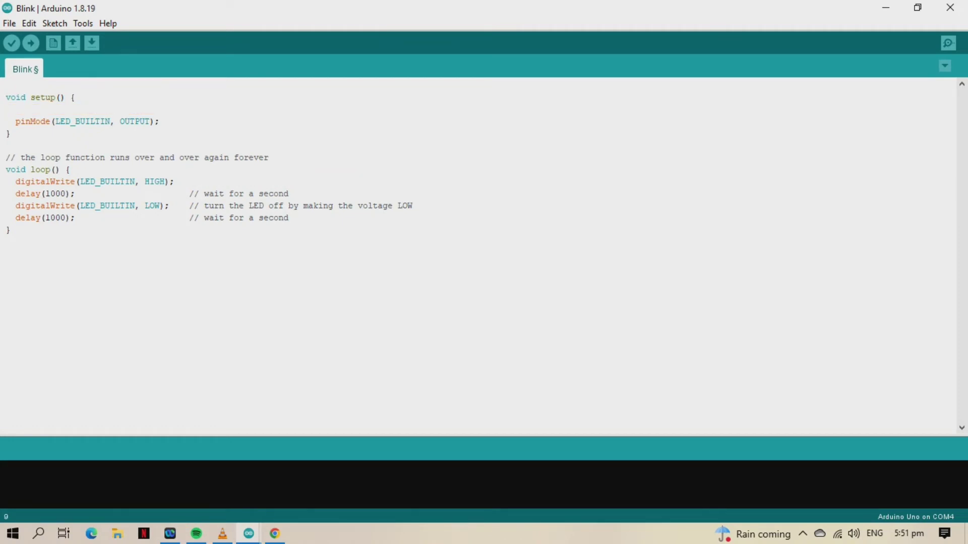
key(Up)
key(Up)
key(End)
key(shift+Up)
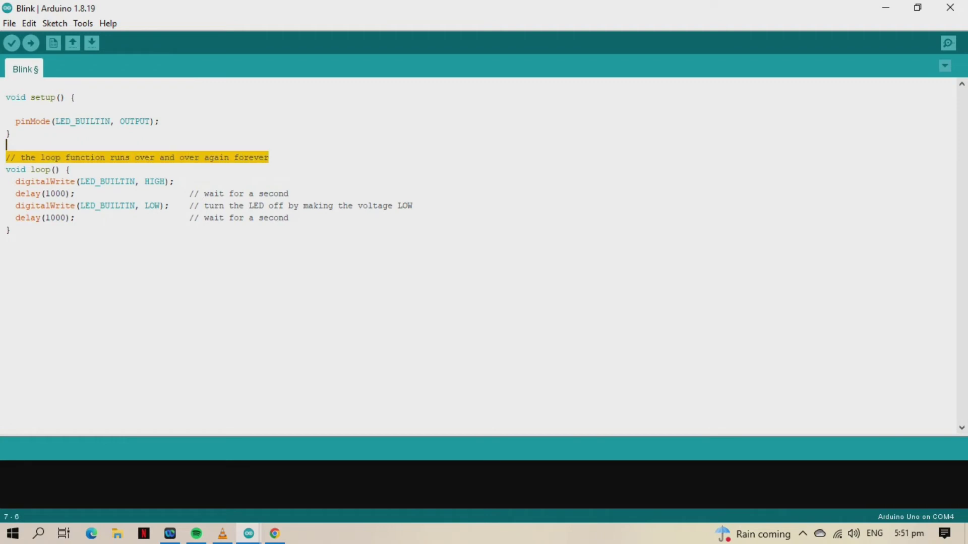
key(BackSpace)
Delete the "wait for a second" comment beside the first delay(1000) in the loop function.
key(Down)
key(Down)
key(Down)
key(End)
key(ctrl+shift+Left)
key(ctrl+shift+Left)
key(ctrl+shift+Left)
key(ctrl+shift+Left)
key(ctrl+shift+Left)
key(BackSpace)
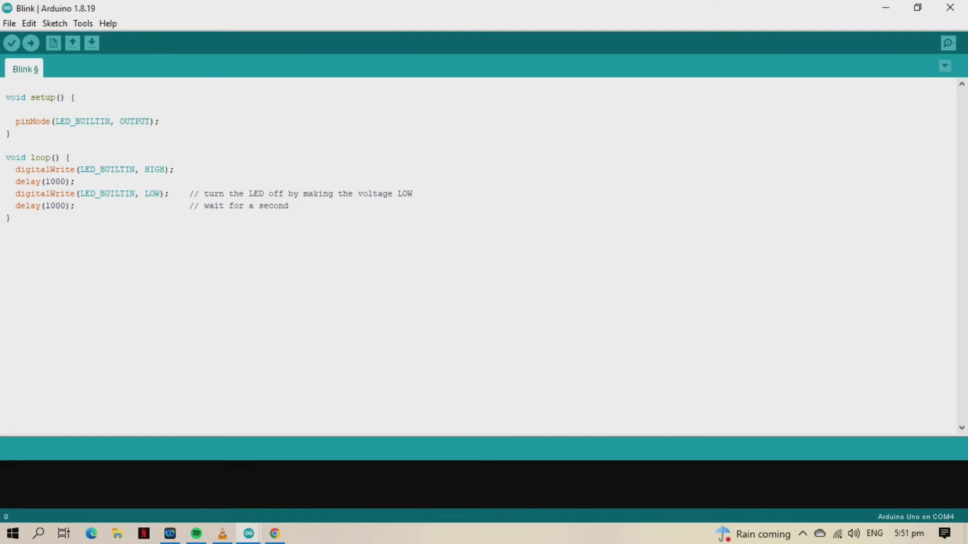
Delete the comment beside digitalWrite(LED_BUILTIN, LOW) in the loop function.
key(Down)
key(ctrl+shift+Right)
key(ctrl+shift+Right)
key(ctrl+shift+Right)
key(ctrl+shift+Right)
key(ctrl+shift+Right)
key(ctrl+shift+Right)
key(ctrl+shift+Right)
key(ctrl+shift+Right)
key(ctrl+shift+Right)
key(ctrl+shift+Right)
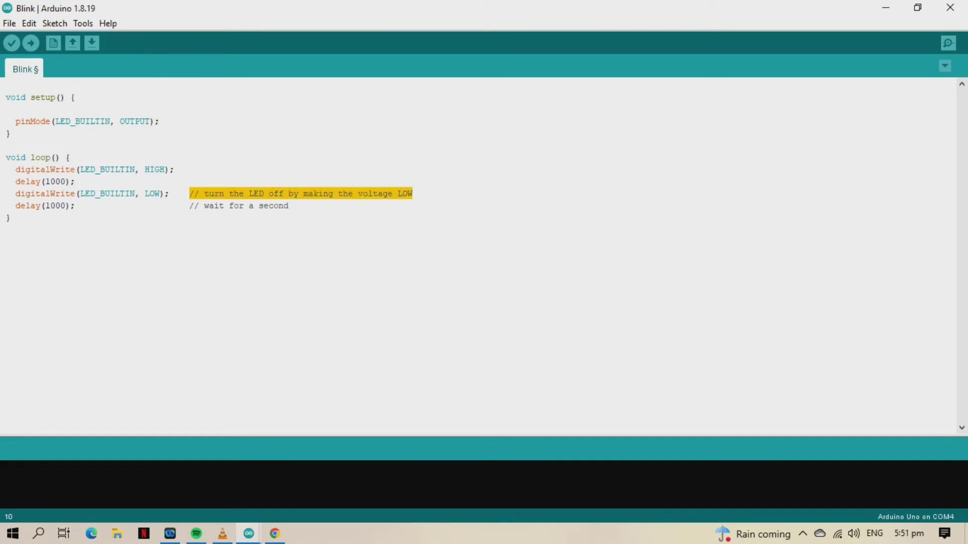
key(BackSpace)
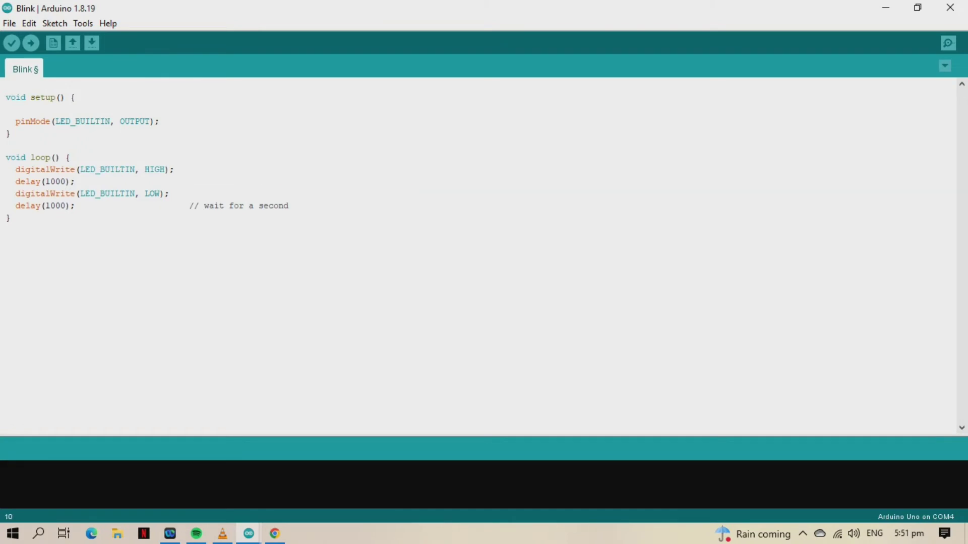
Delete the "wait for a second" comment beside the last delay(1000) in the loop function.
key(Down)
key(ctrl+shift+Right)
key(ctrl+shift+Right)
key(ctrl+shift+Right)
key(ctrl+shift+Right)
key(ctrl+shift+Right)
key(ctrl+shift+Right)
key(Left)
key(ctrl+Right)
key(ctrl+Right)
key(ctrl+Right)
key(ctrl+Right)
key(ctrl+Right)
key(ctrl+Right)
key(ctrl+Right)
key(ctrl+Right)
drag(185, 206, 290, 206)
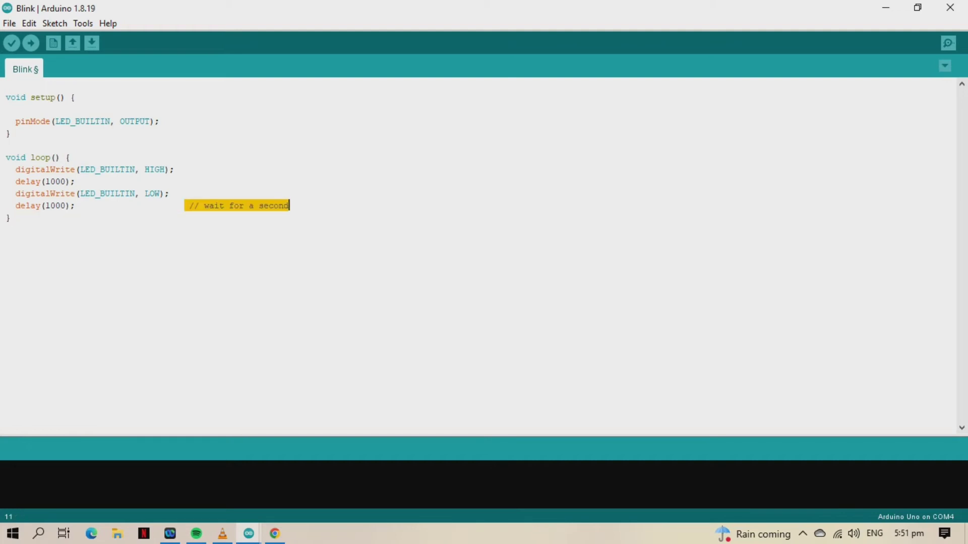
key(BackSpace)
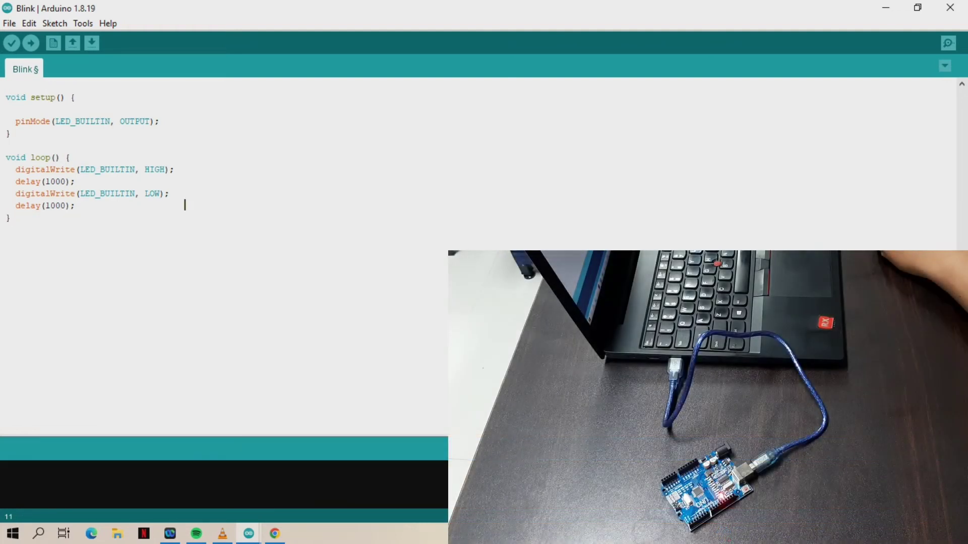
Verify the Blink sketch and upload it to the Arduino Uno.
click(12, 43)
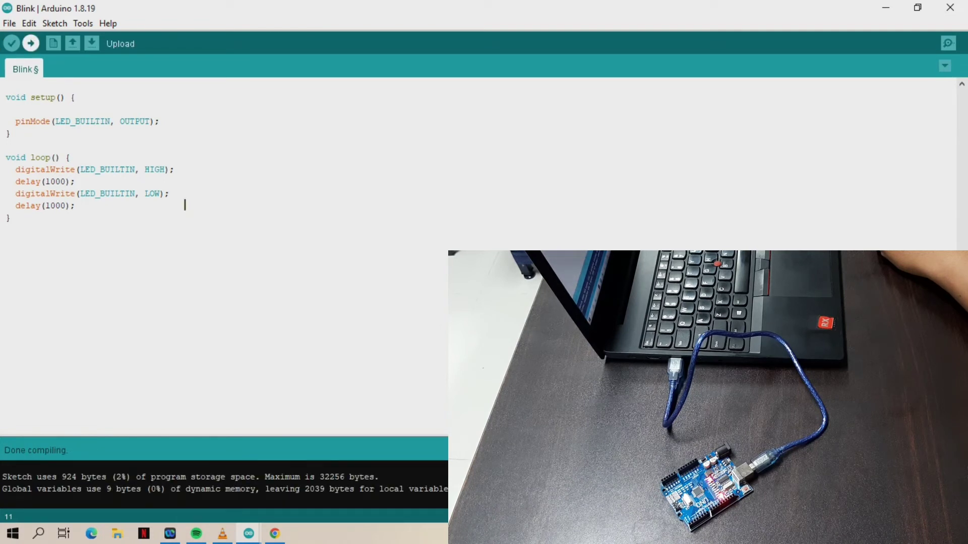
click(31, 43)
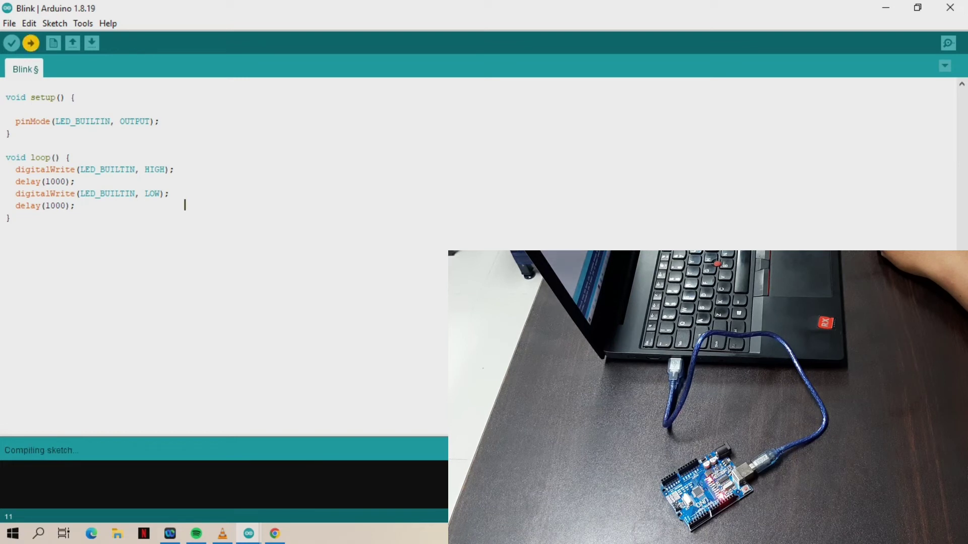